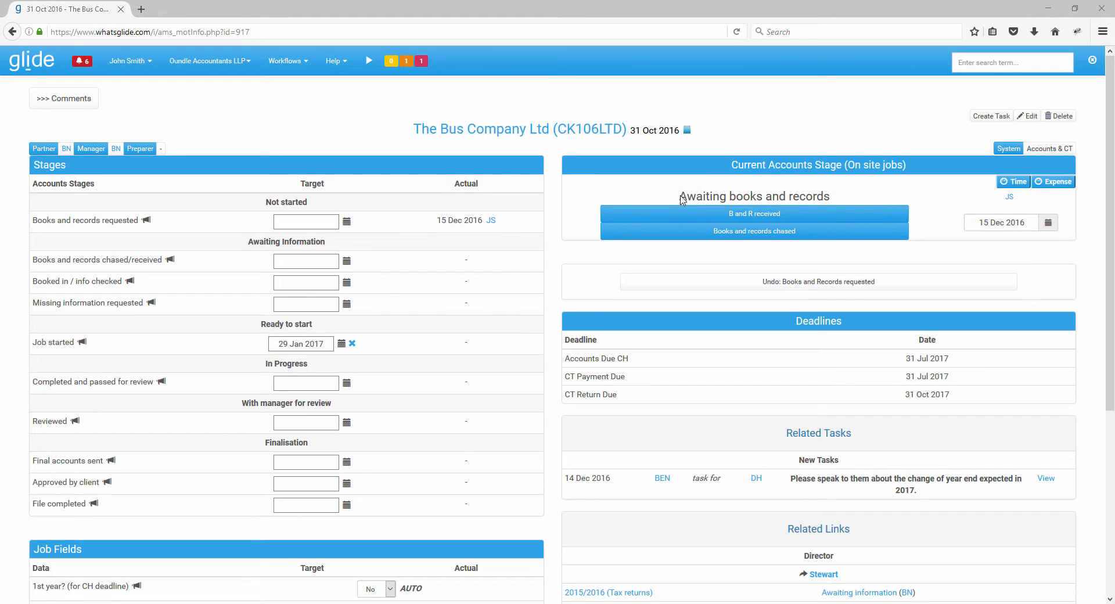
left_click_drag(682, 196, 832, 200)
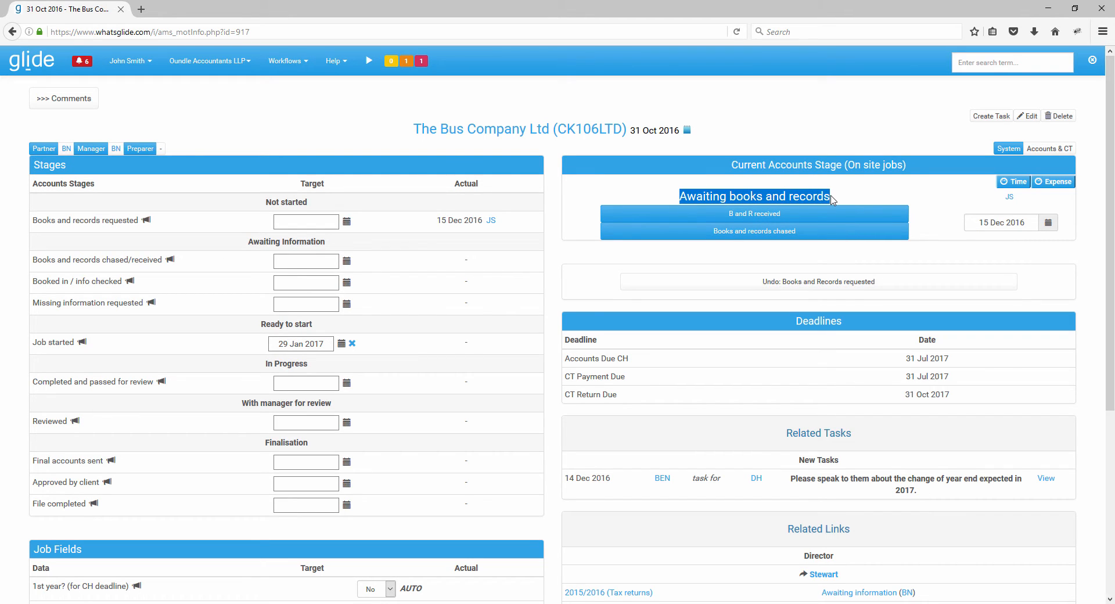
left_click(665, 198)
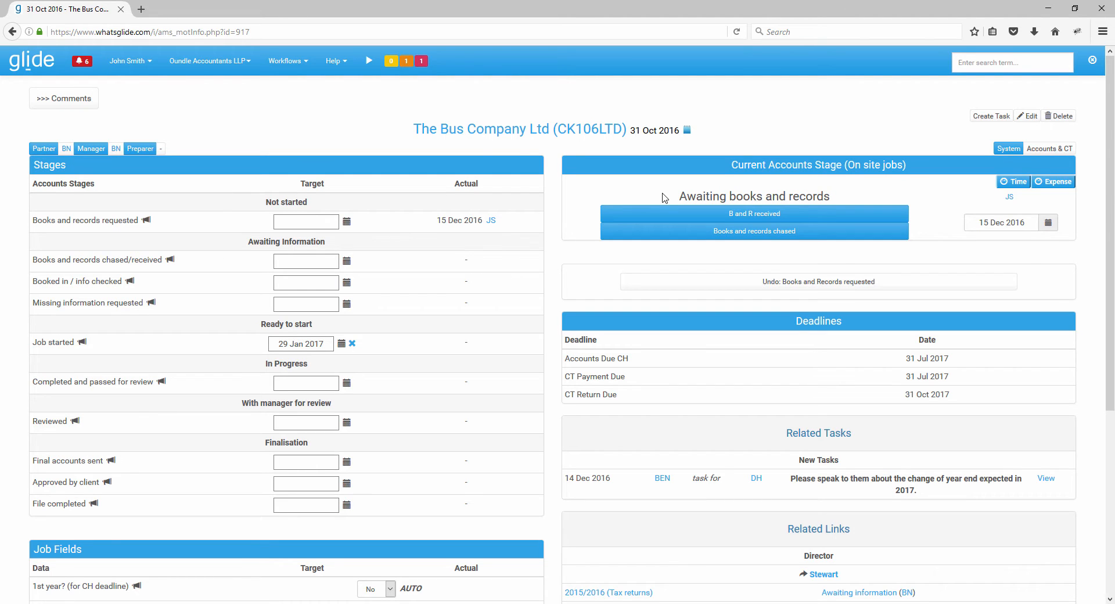
left_click(287, 60)
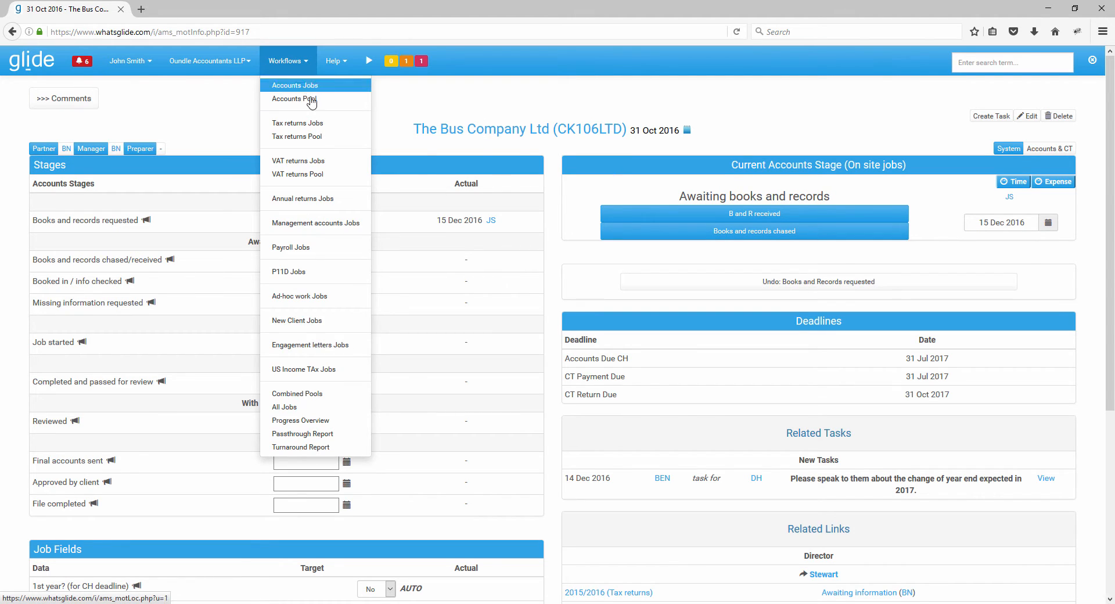
left_click(304, 65)
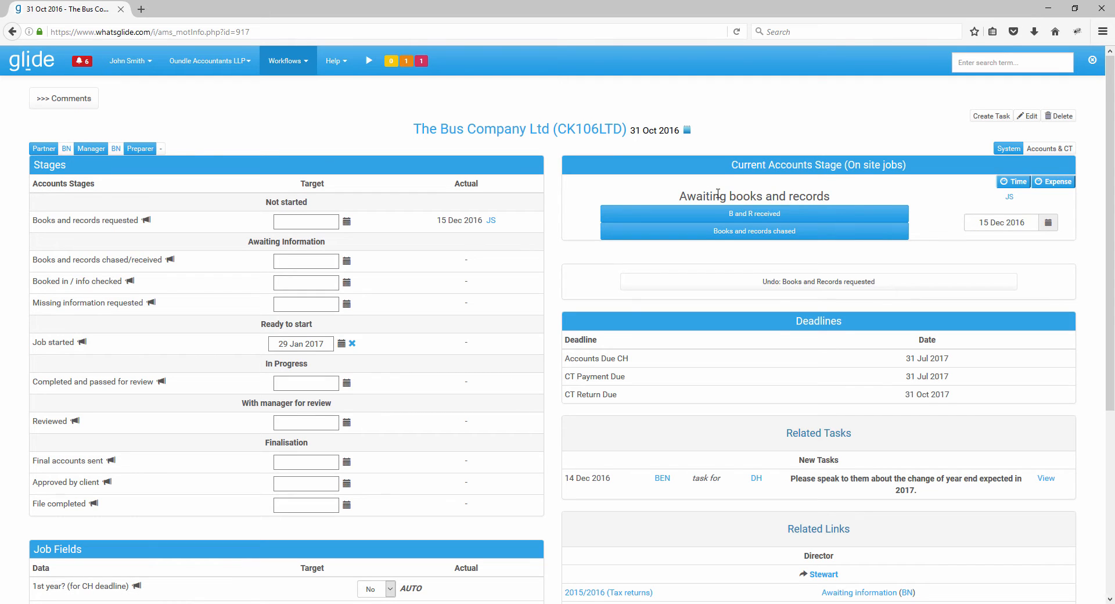
left_click_drag(680, 196, 832, 201)
left_click(838, 199)
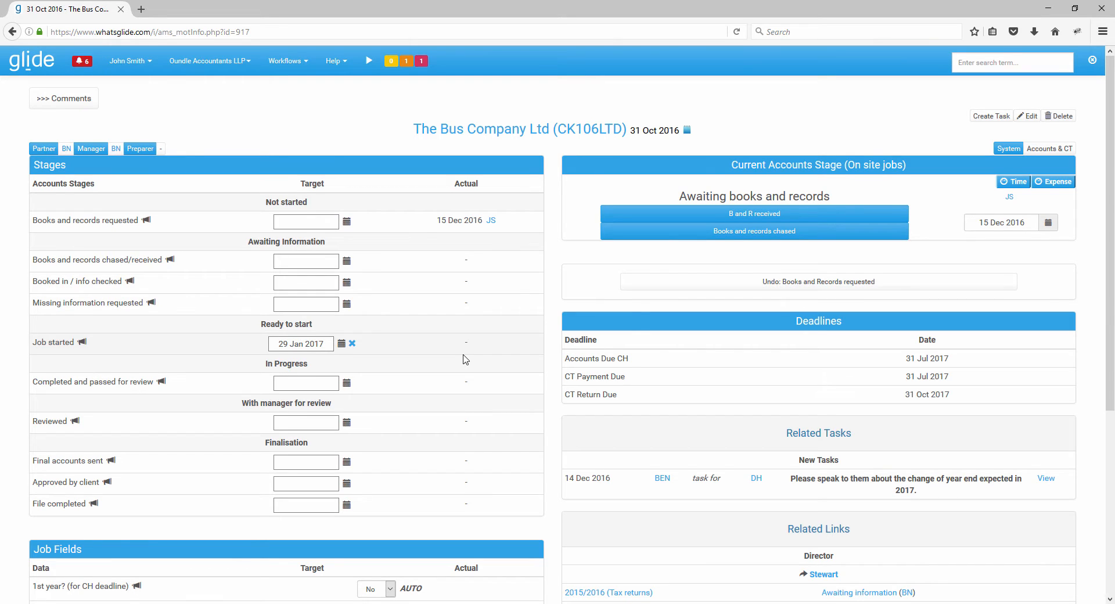
- Record the books and records as chased three times and open the details of the repeated chases
left_click(750, 231)
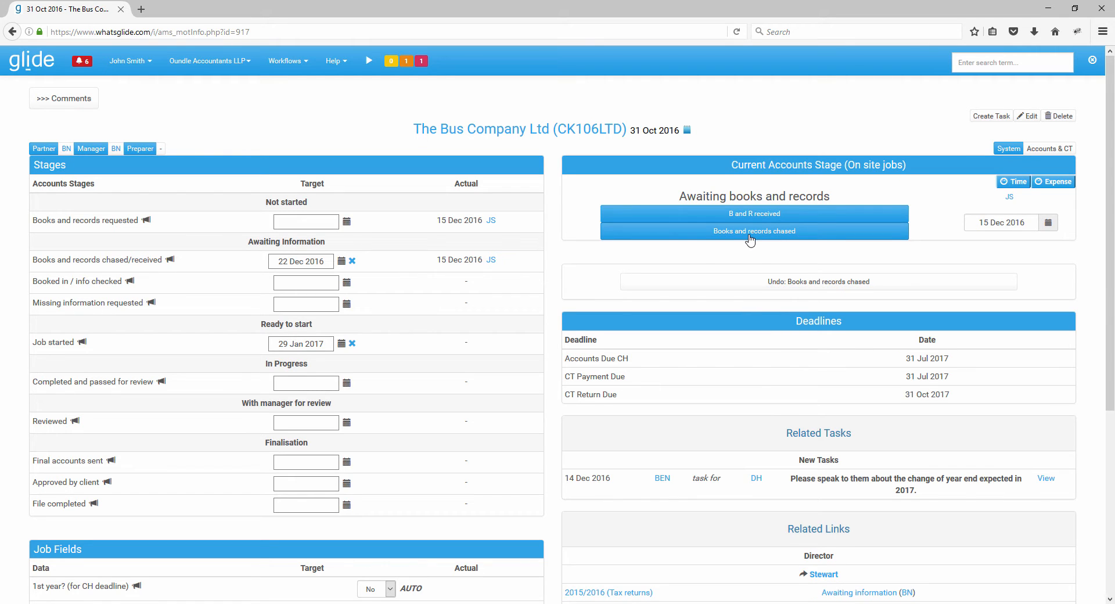
left_click(750, 231)
left_click(750, 231)
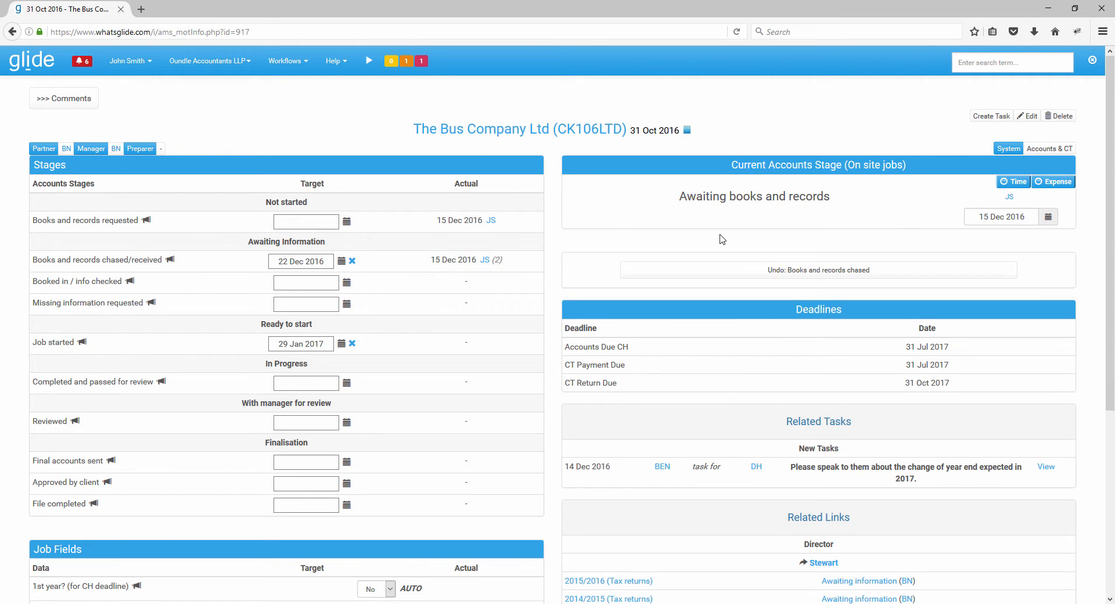
left_click(498, 260)
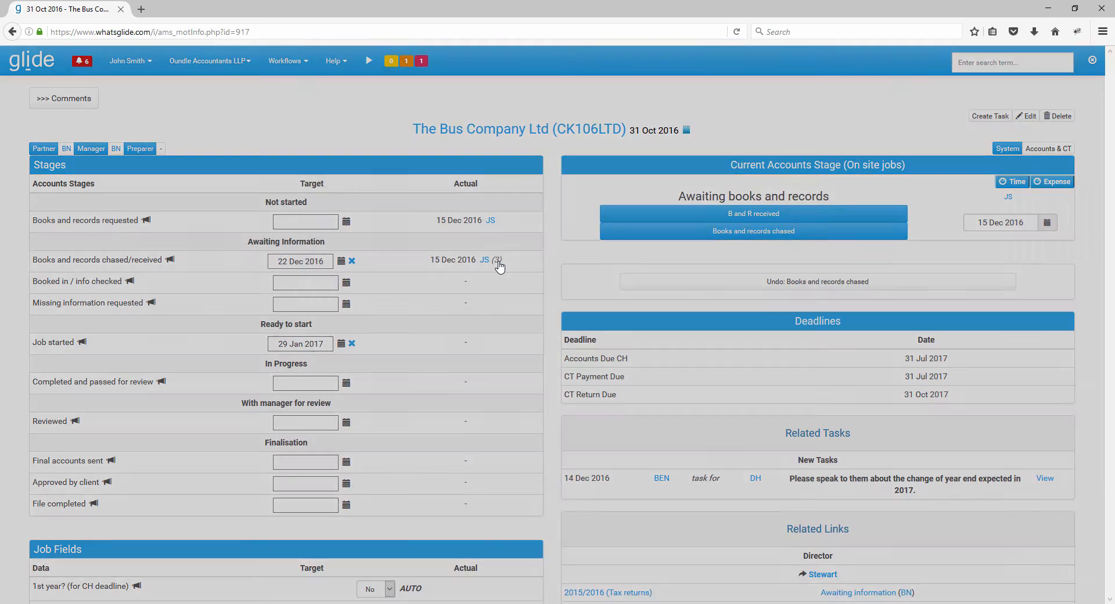
left_click(698, 229)
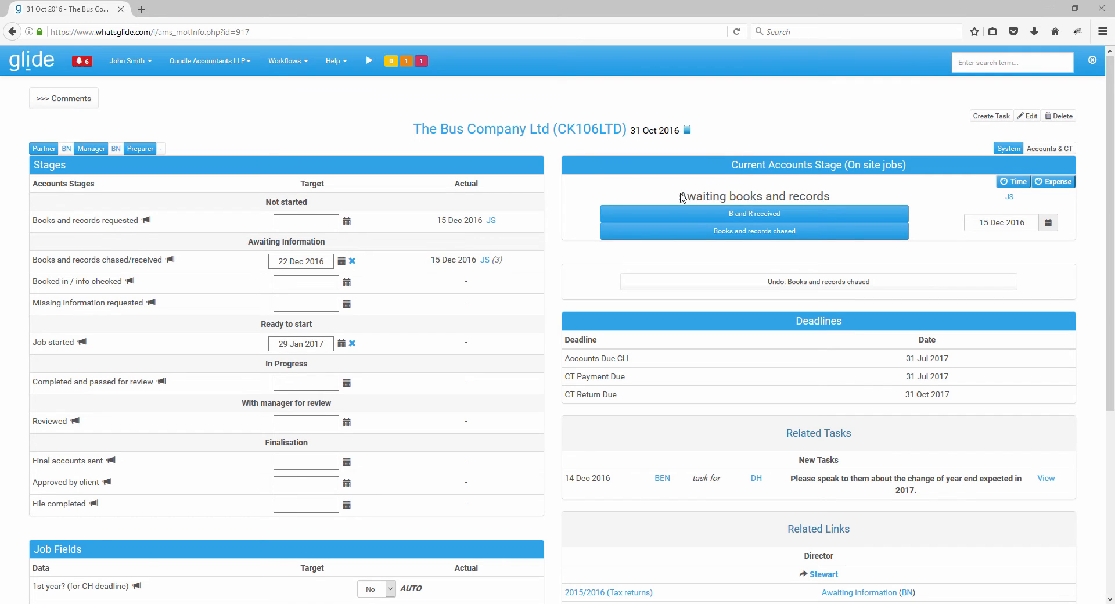
triple_click(846, 196)
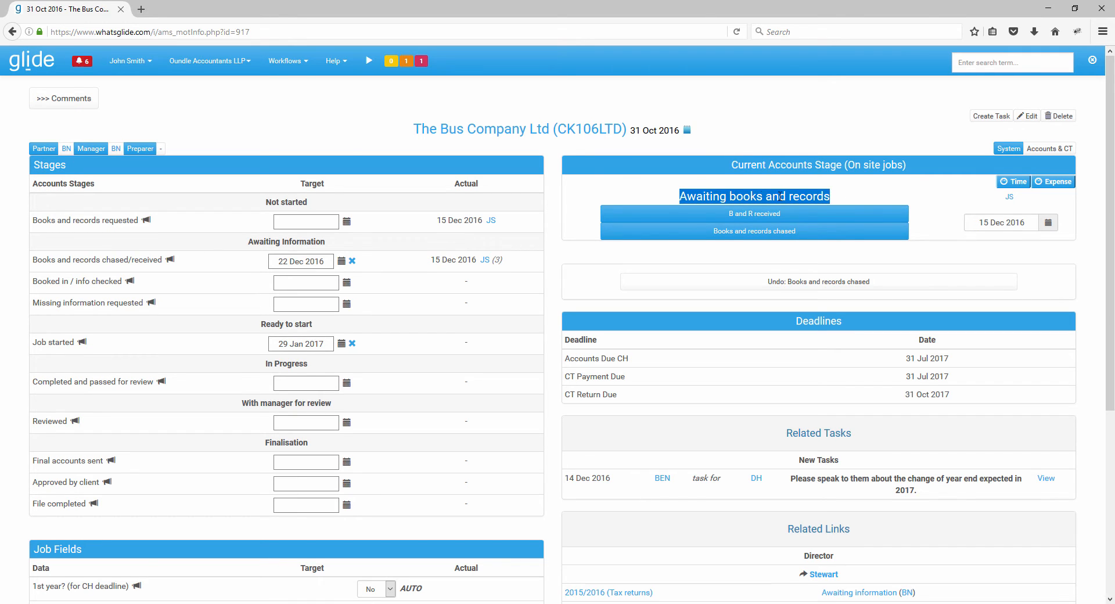
left_click(618, 188)
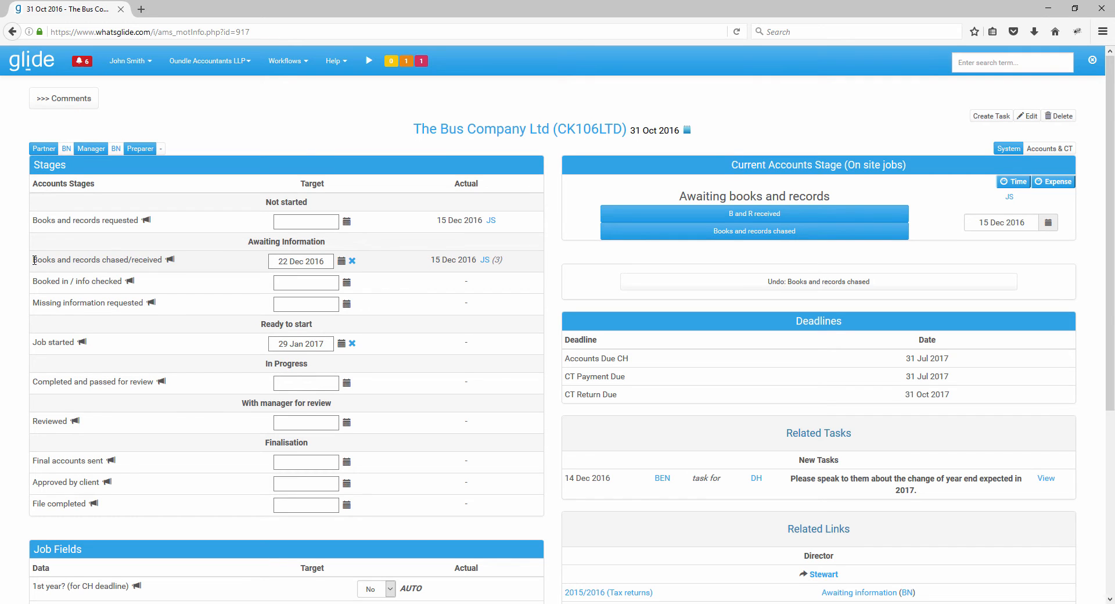
left_click_drag(36, 260, 160, 255)
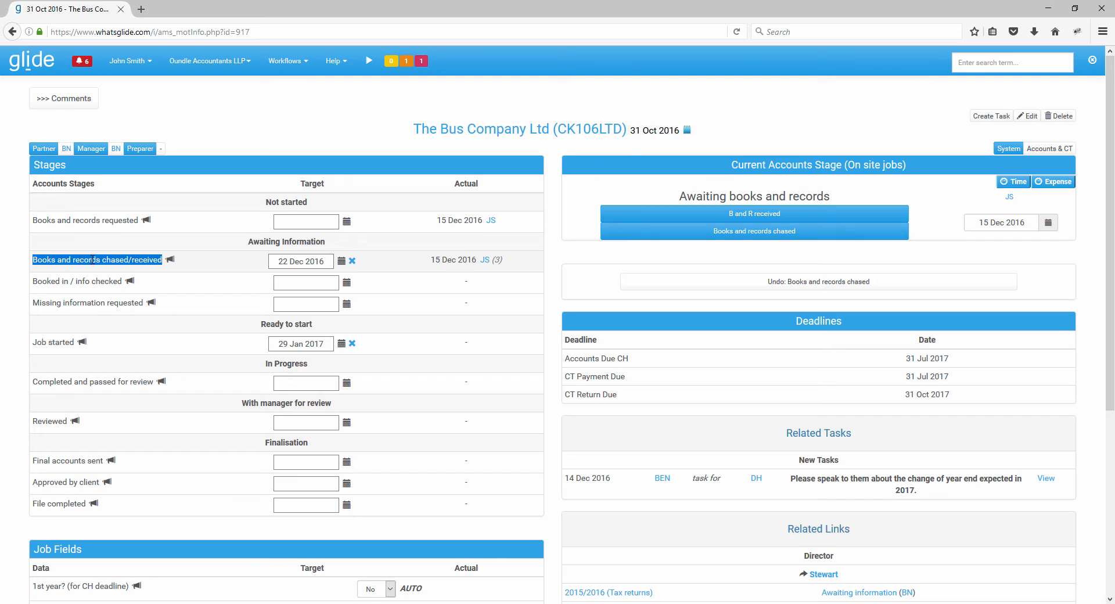
left_click(57, 246)
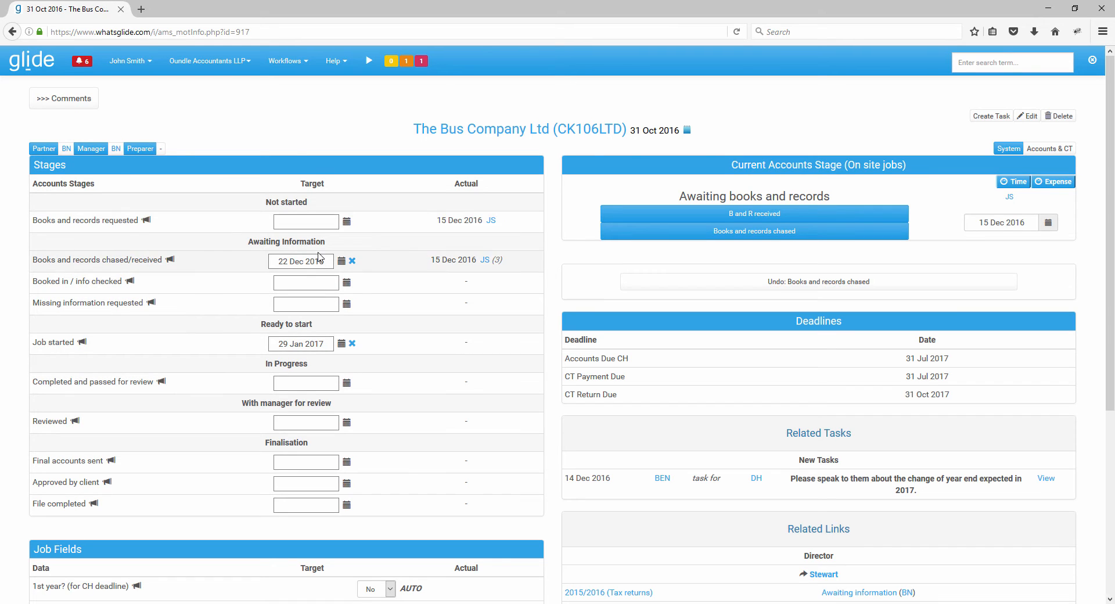
- Add the comment "comment on a stage" to the Books and records requested stage and view it
left_click(147, 221)
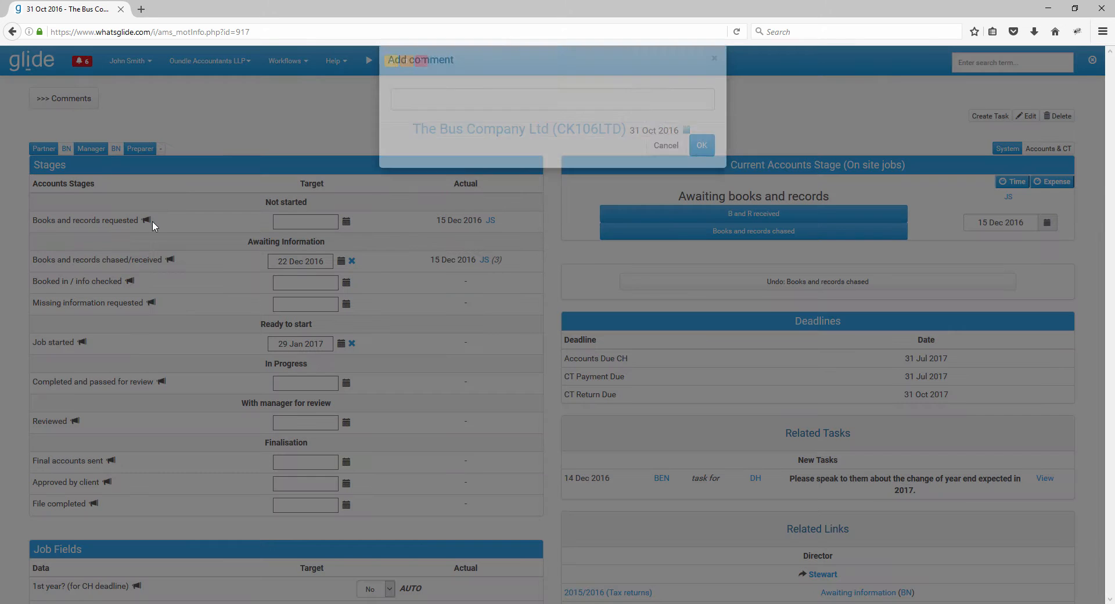
type("comment on s")
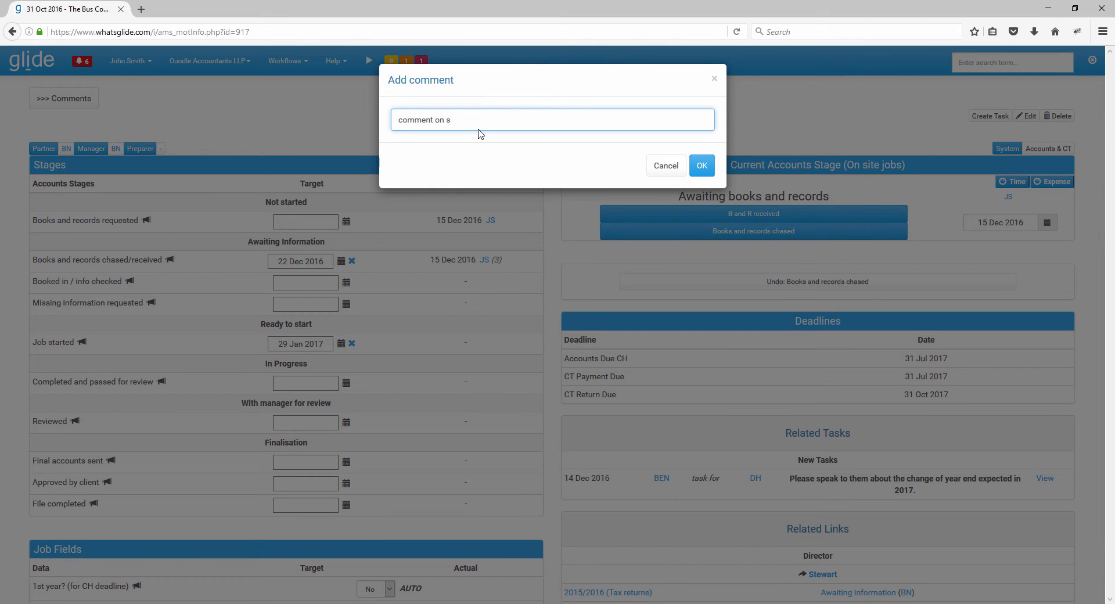
key("BackSpace")
type("a stage")
left_click(702, 166)
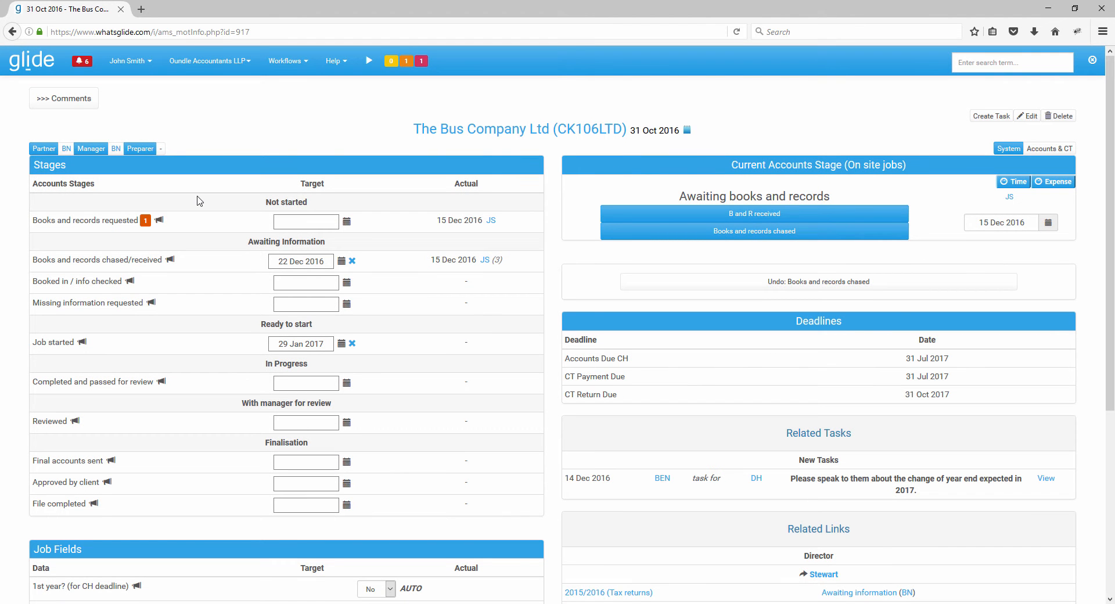
mouse_move(146, 225)
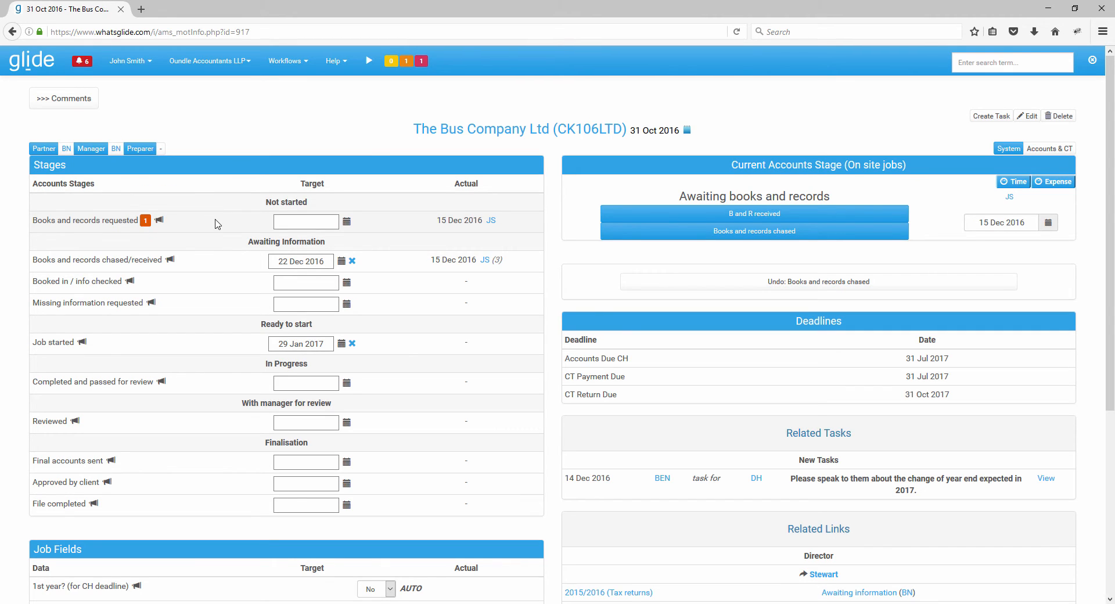
- Set the target date of the Books and records requested stage to 07 Dec 2016
left_click(347, 221)
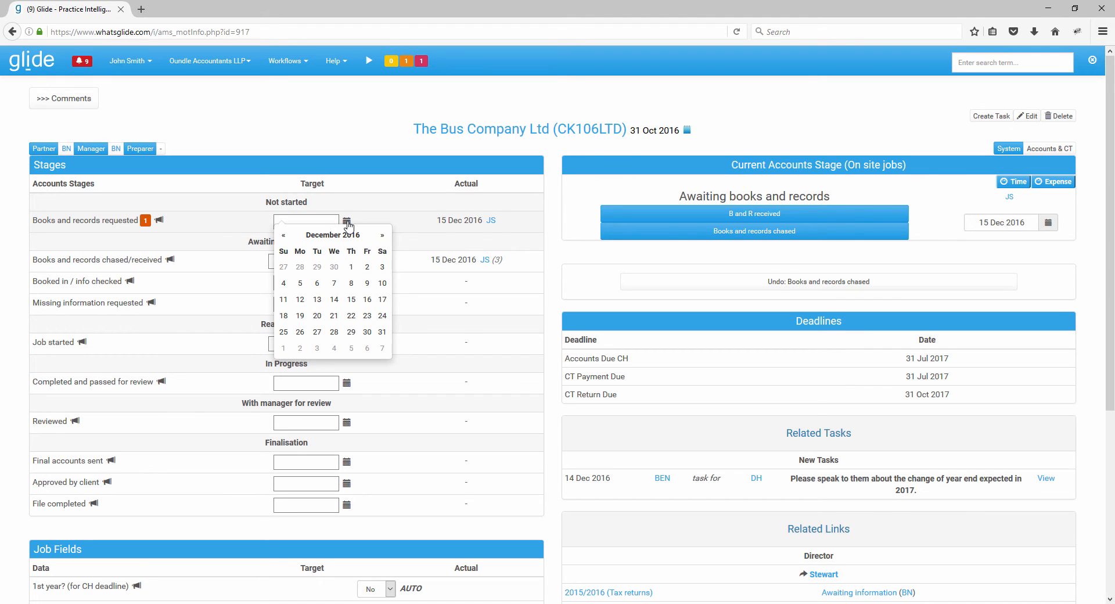
left_click(283, 234)
left_click(314, 237)
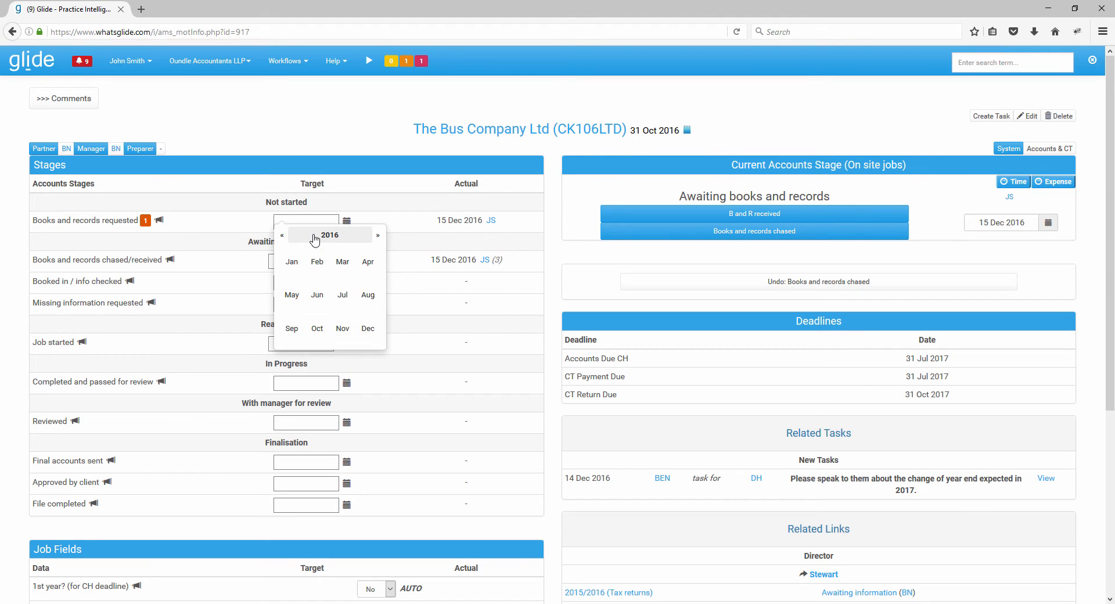
left_click(314, 237)
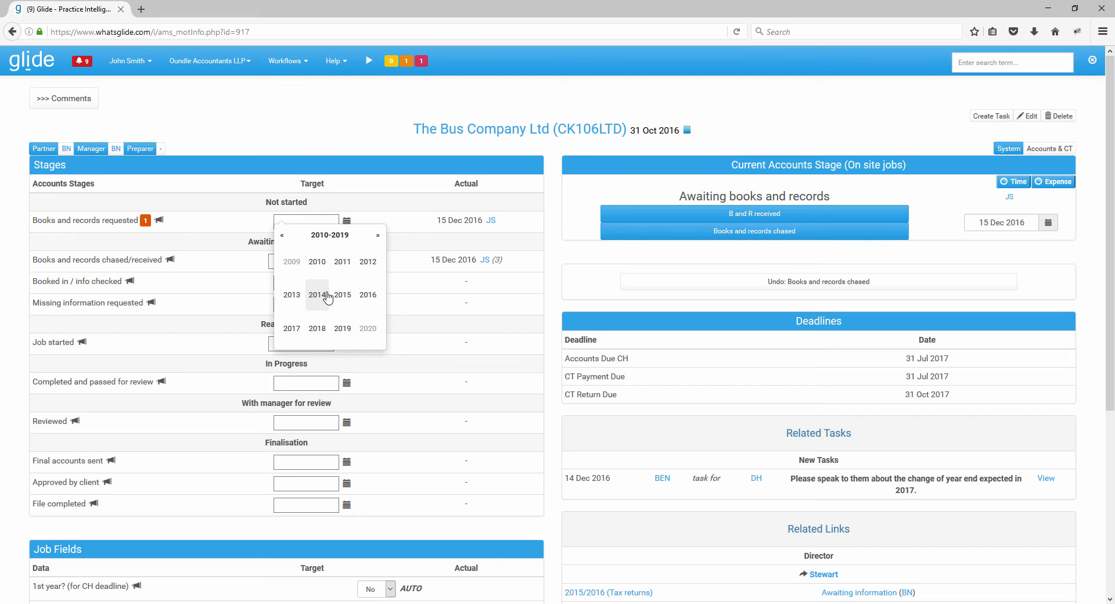
left_click(368, 294)
left_click(368, 328)
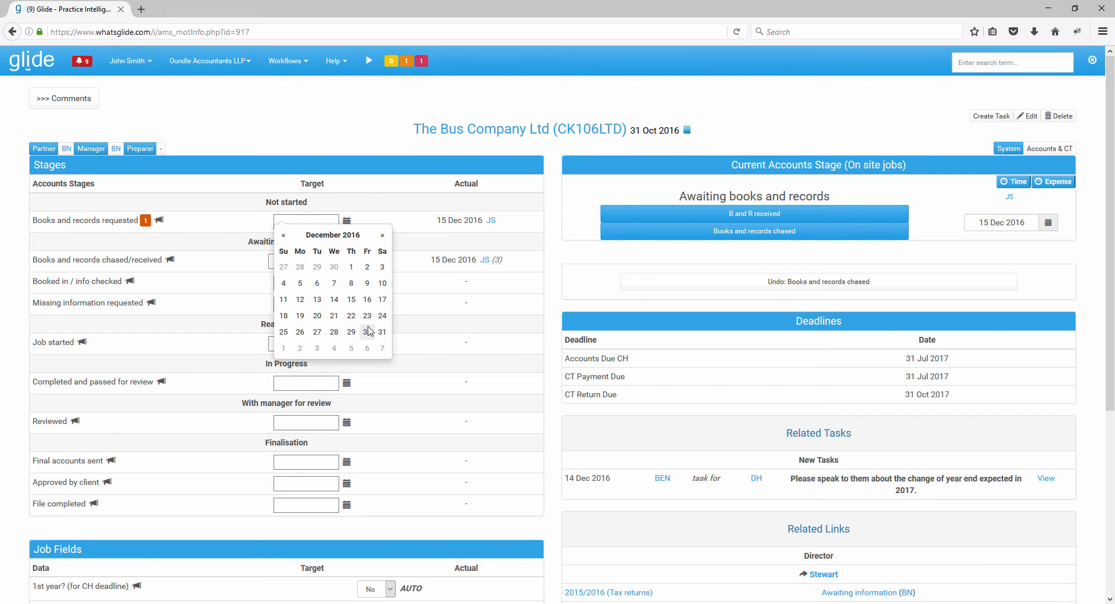
left_click(334, 283)
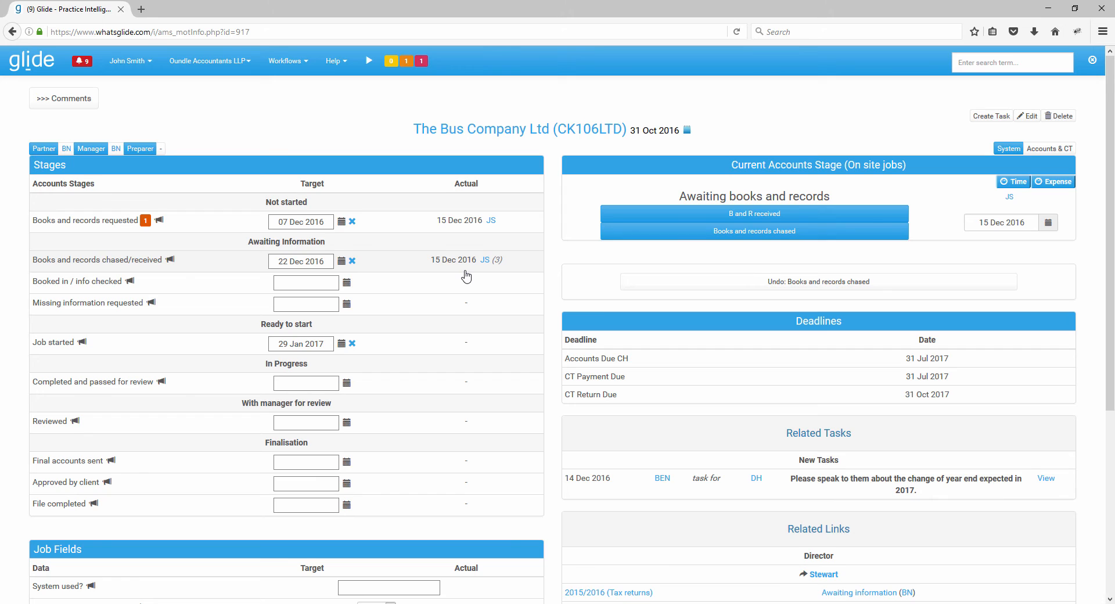
- Examine the job fields, including the 1st year setting for the CH deadline, and the job's accounts and corporation tax deadlines
scroll(467, 276, "down", 5)
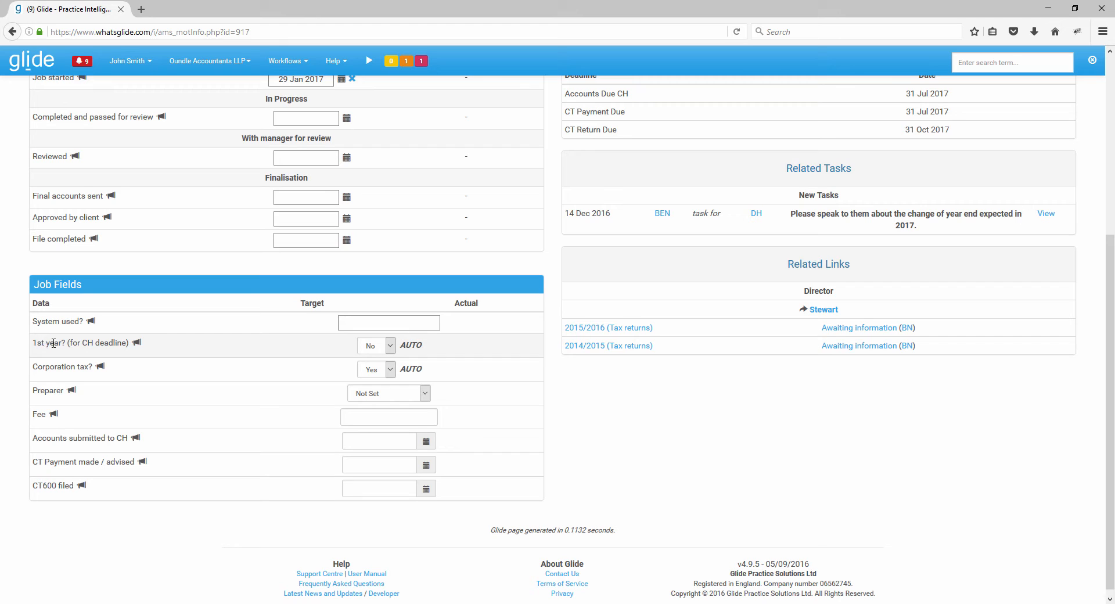
left_click_drag(34, 343, 124, 344)
left_click(204, 351)
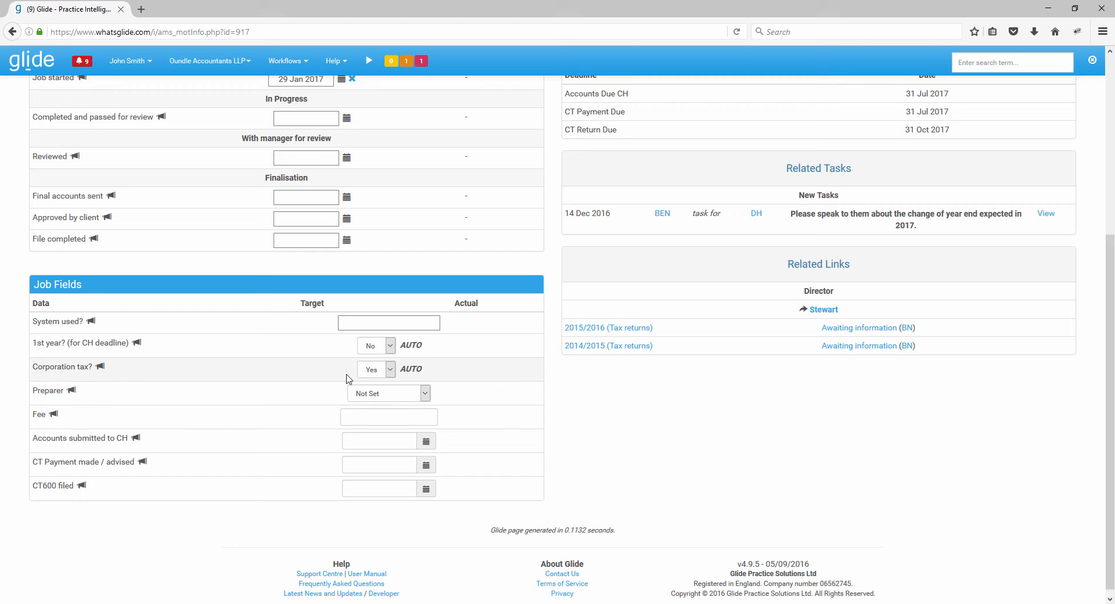
scroll(360, 393, "up", 5)
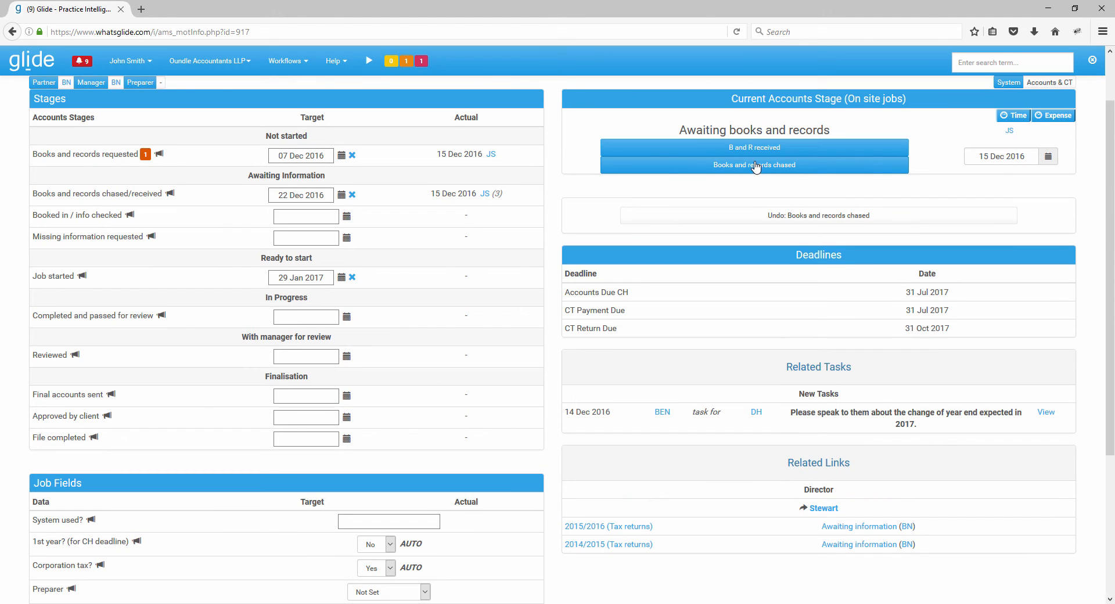
scroll(399, 415, "down", 3)
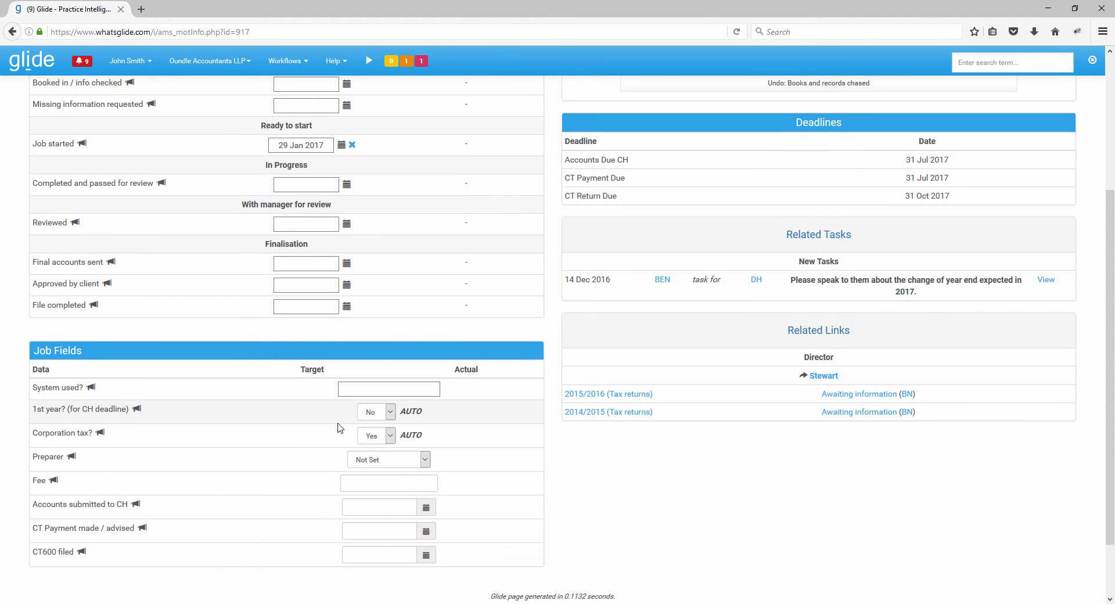
scroll(281, 465, "up", 1)
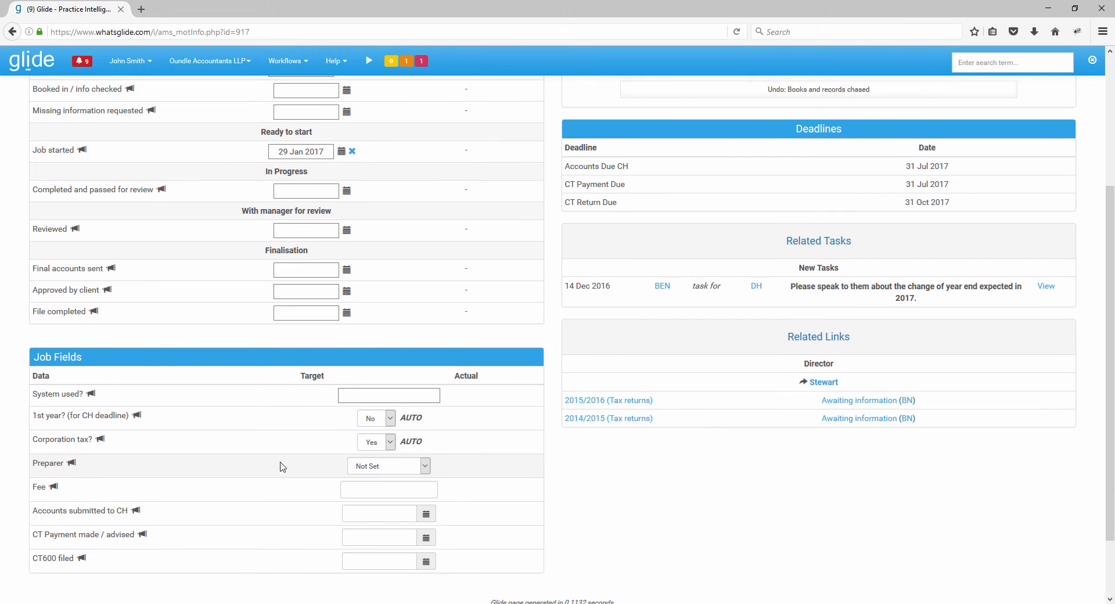
scroll(281, 465, "up", 5)
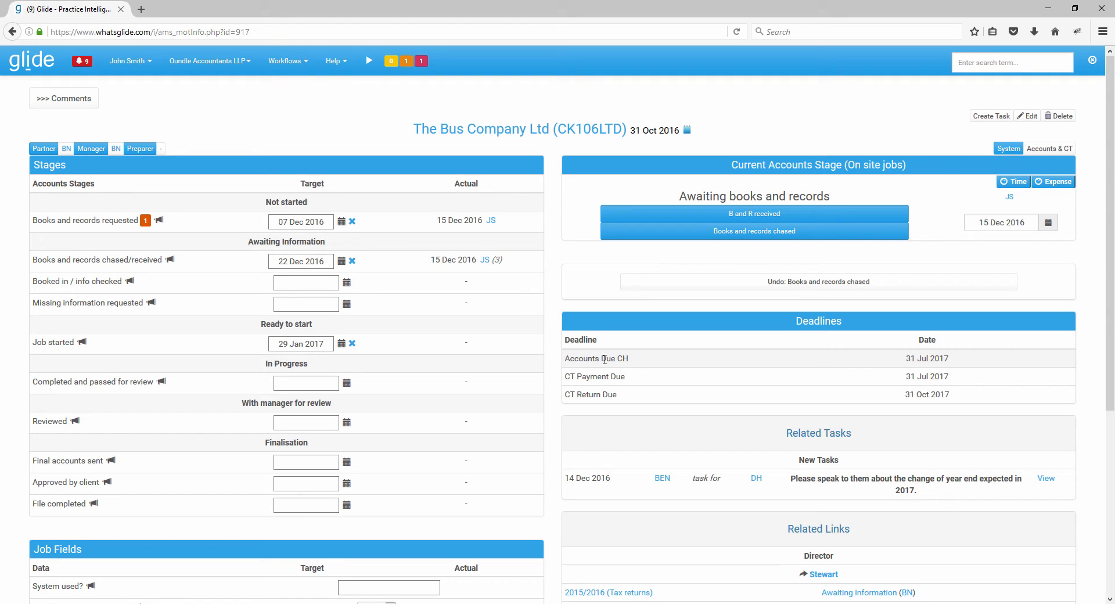
left_click_drag(565, 358, 759, 350)
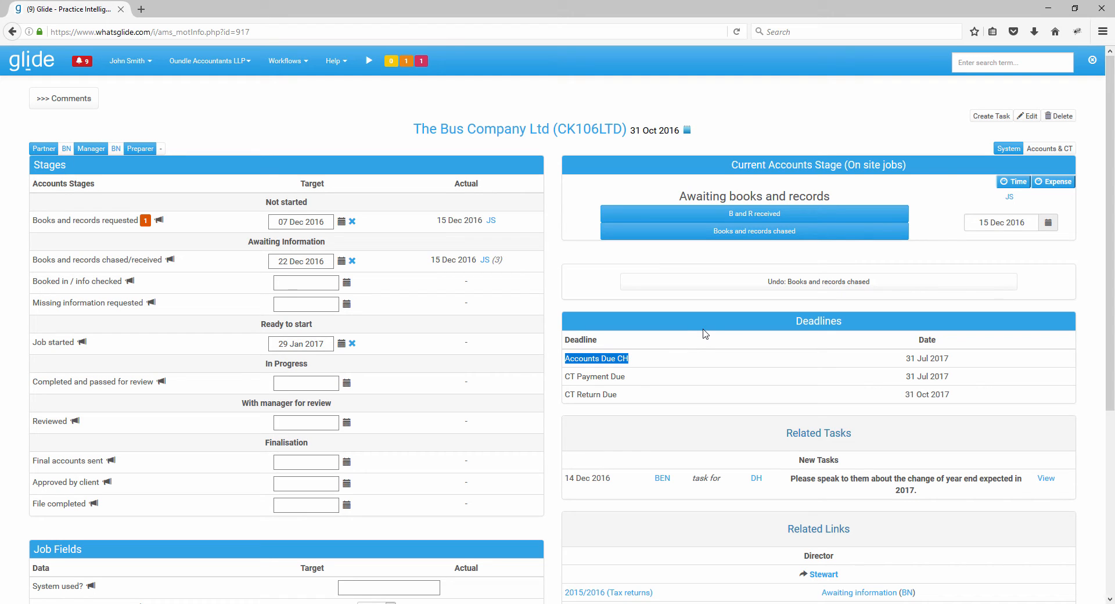
left_click(651, 357)
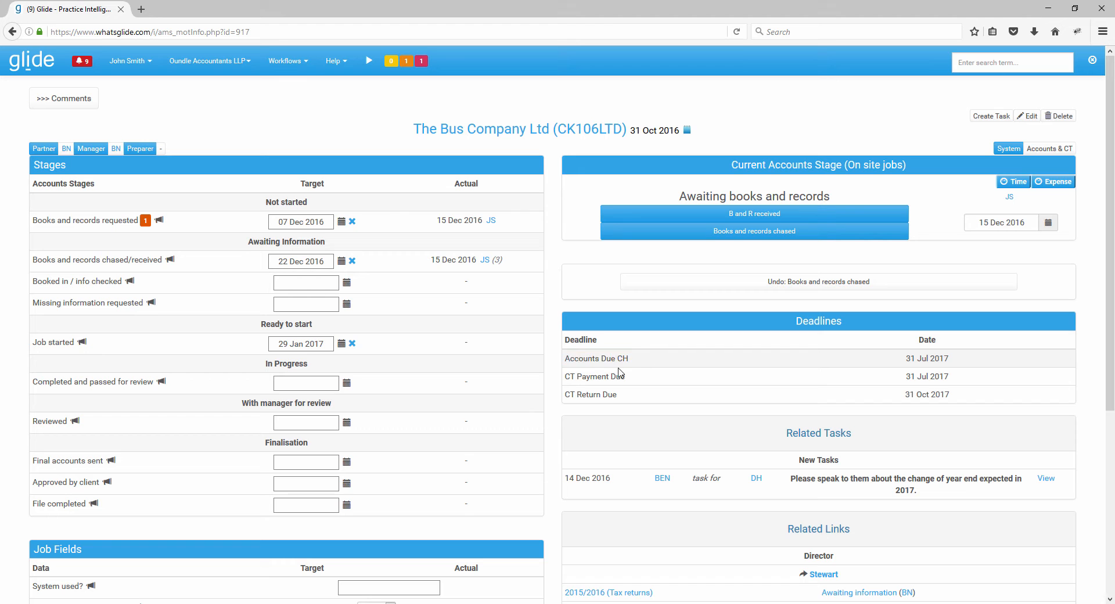
scroll(607, 371, "down", 5)
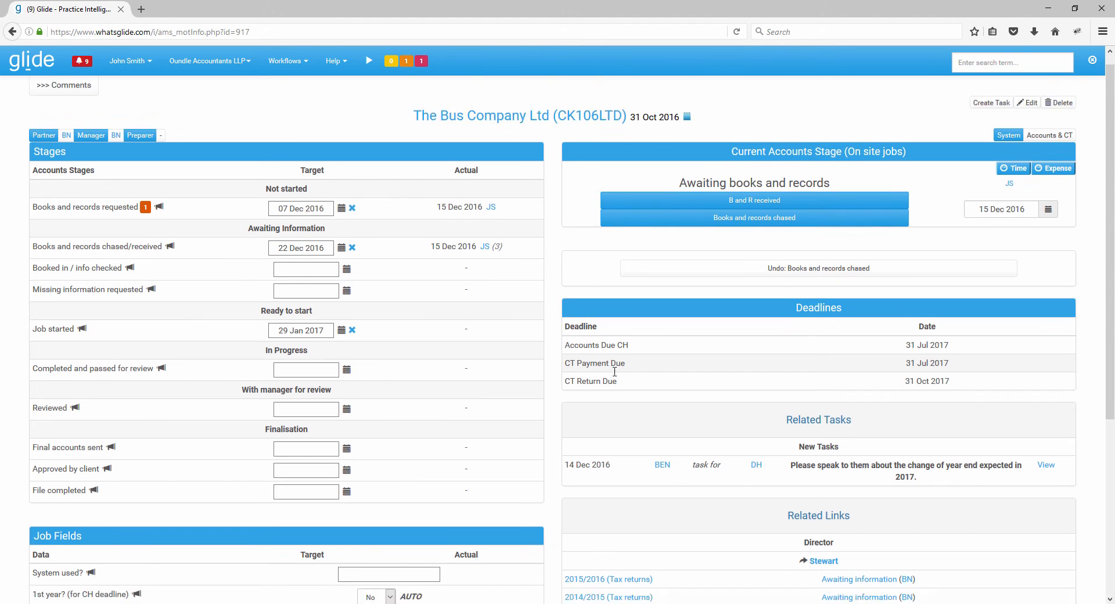
scroll(645, 358, "up", 5)
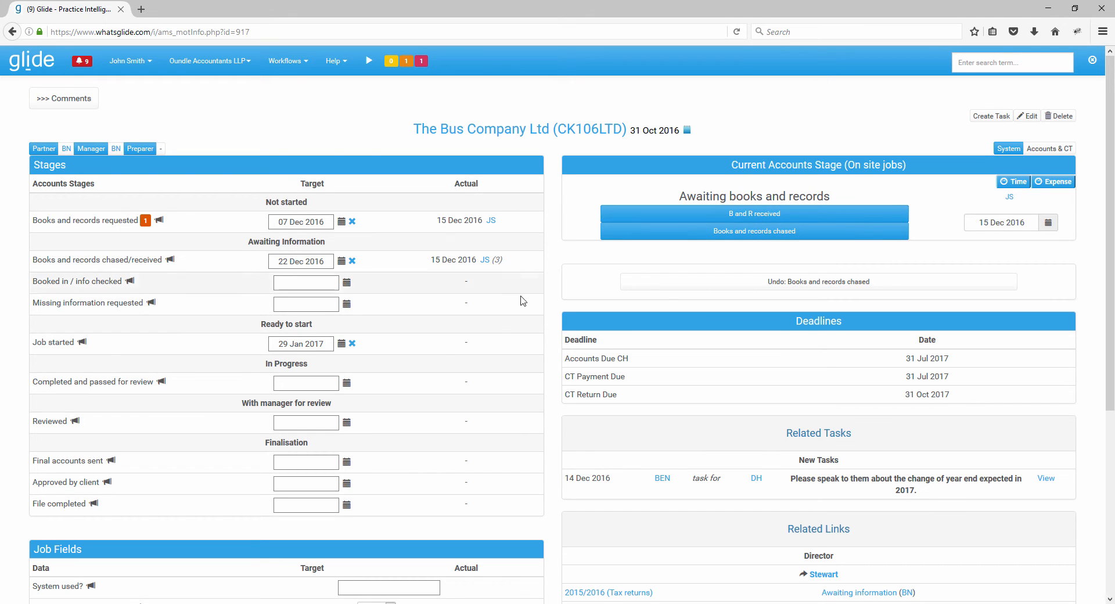
- Record the books and records as received, and confirm that all information has been received
left_click(728, 215)
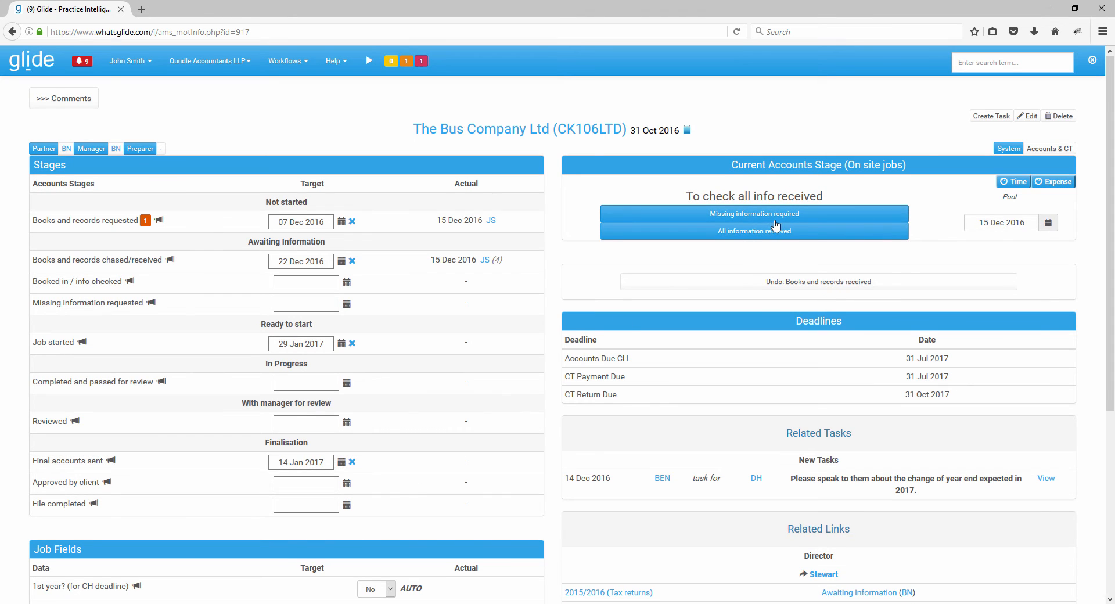
left_click(775, 231)
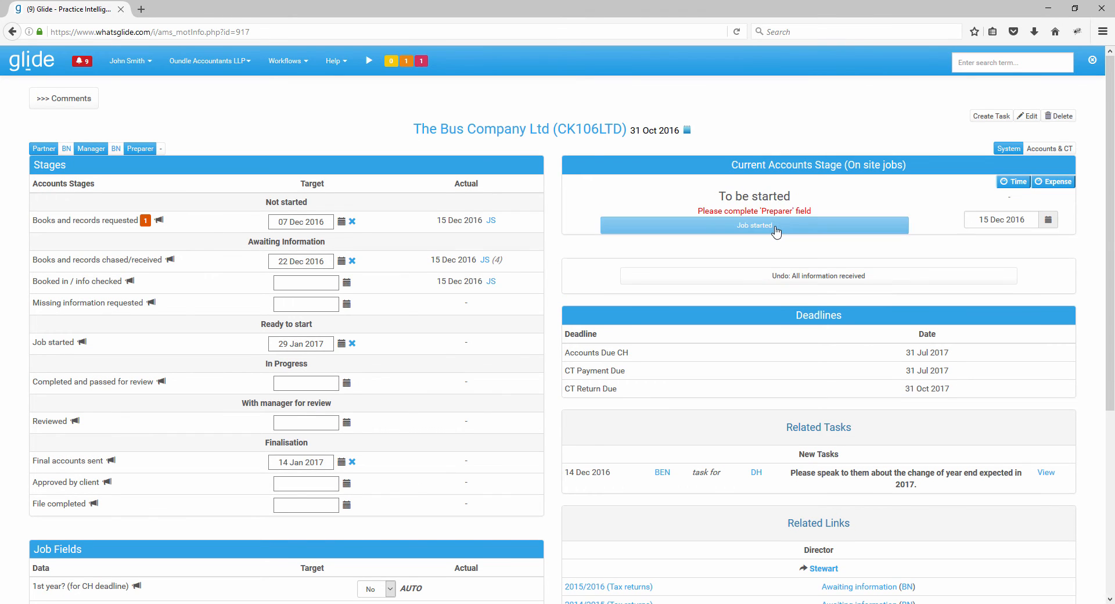
- Set the Preparer job field to the first listed staff member and mark the job as started
left_click_drag(698, 210, 817, 212)
left_click(663, 206)
scroll(551, 273, "down", 5)
left_click(425, 393)
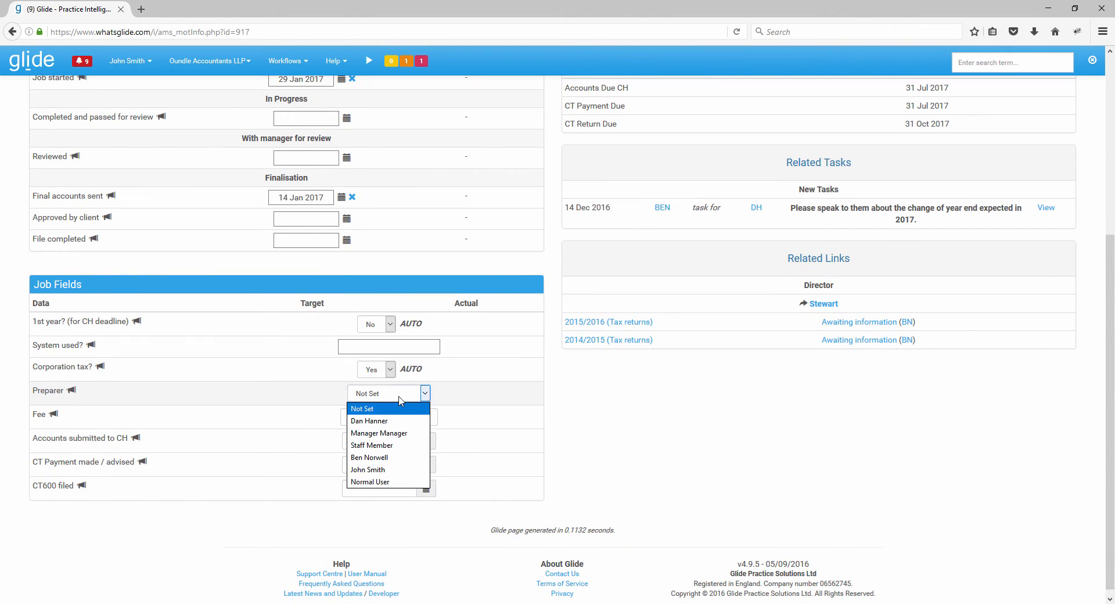
left_click(394, 416)
scroll(609, 412, "up", 5)
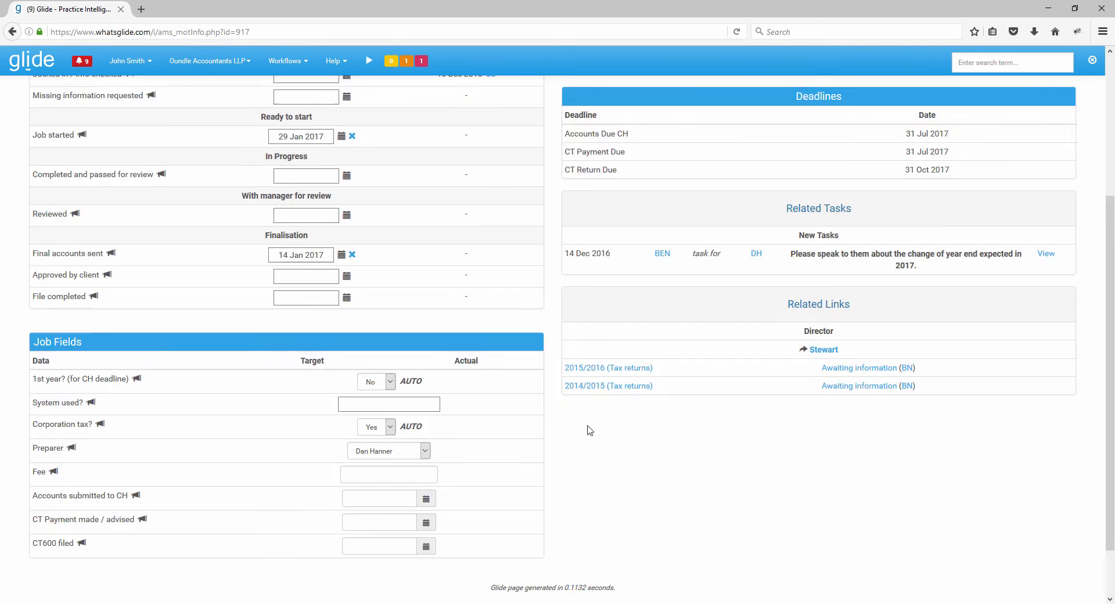
left_click(758, 224)
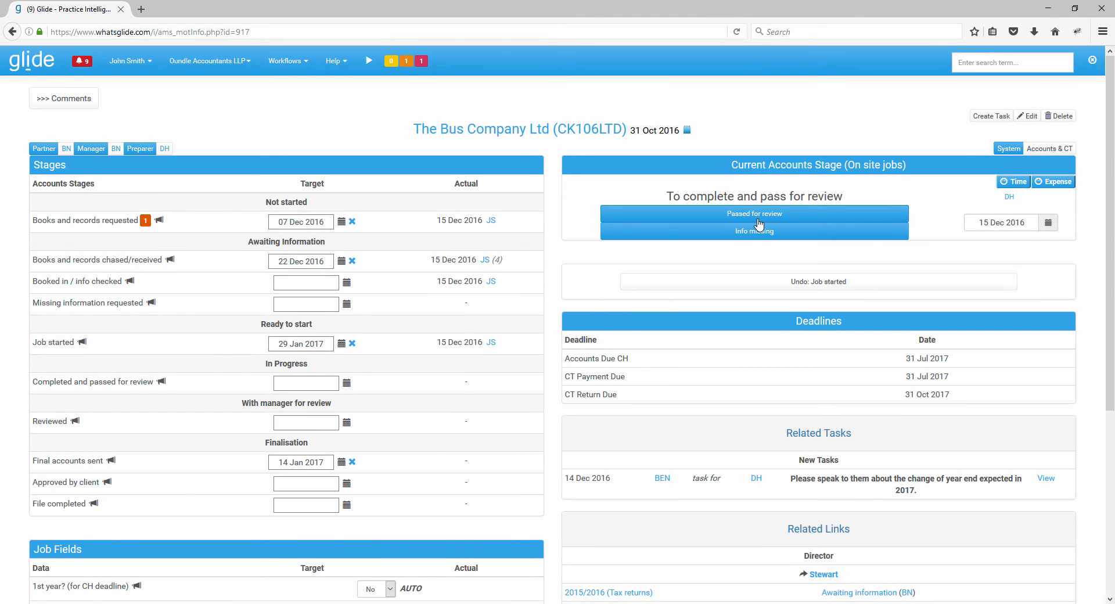
- Advance the job through passed for review, reviewed, accounts sent and approved by client, and try to finalise it
left_click(782, 218)
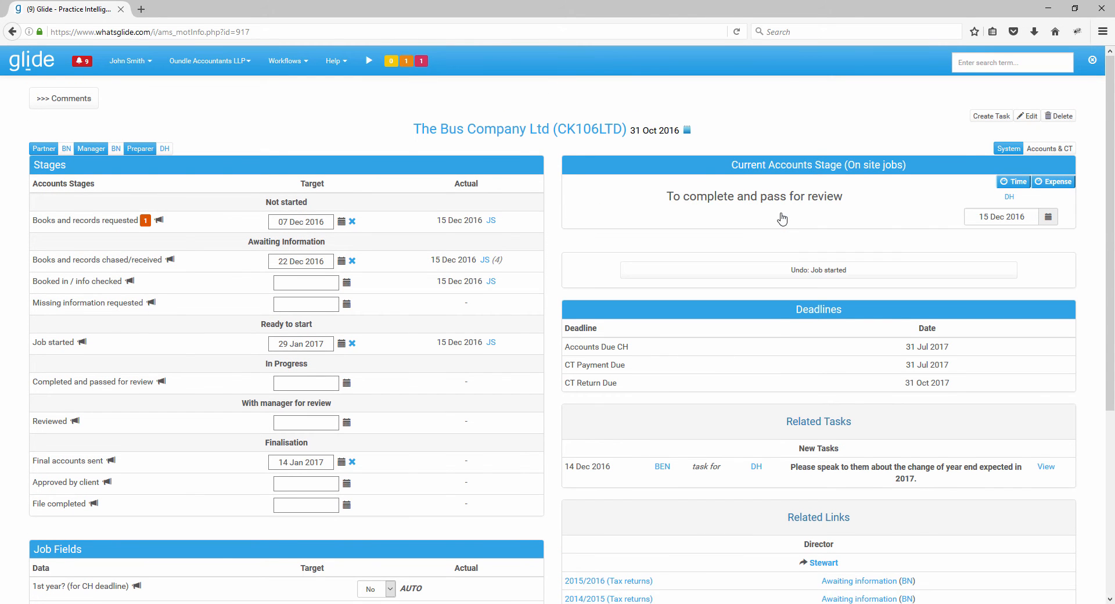
left_click(754, 215)
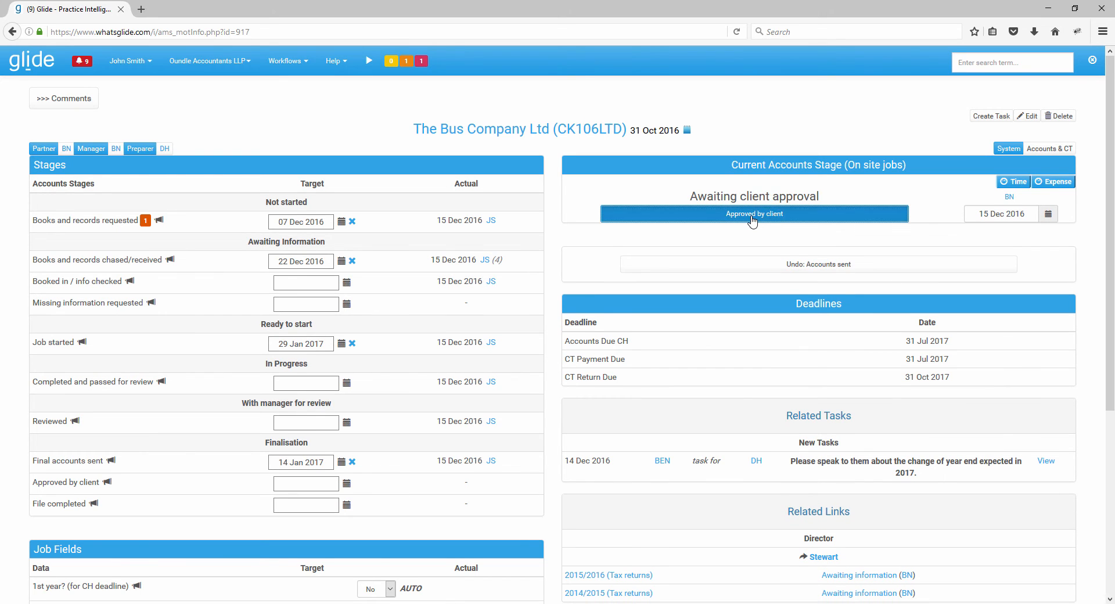
left_click(752, 219)
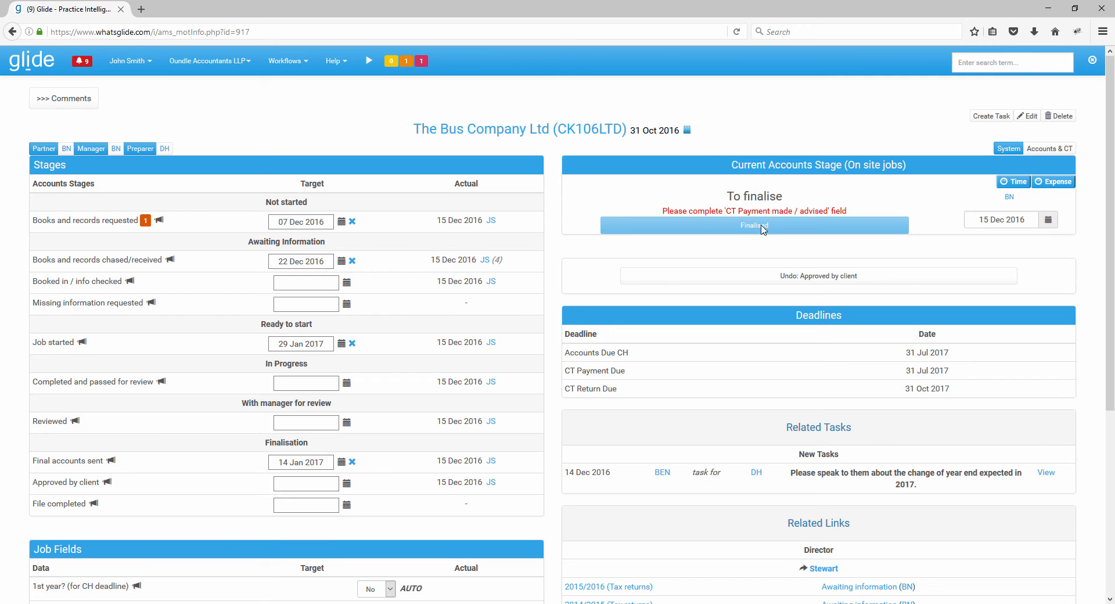
triple_click(751, 230)
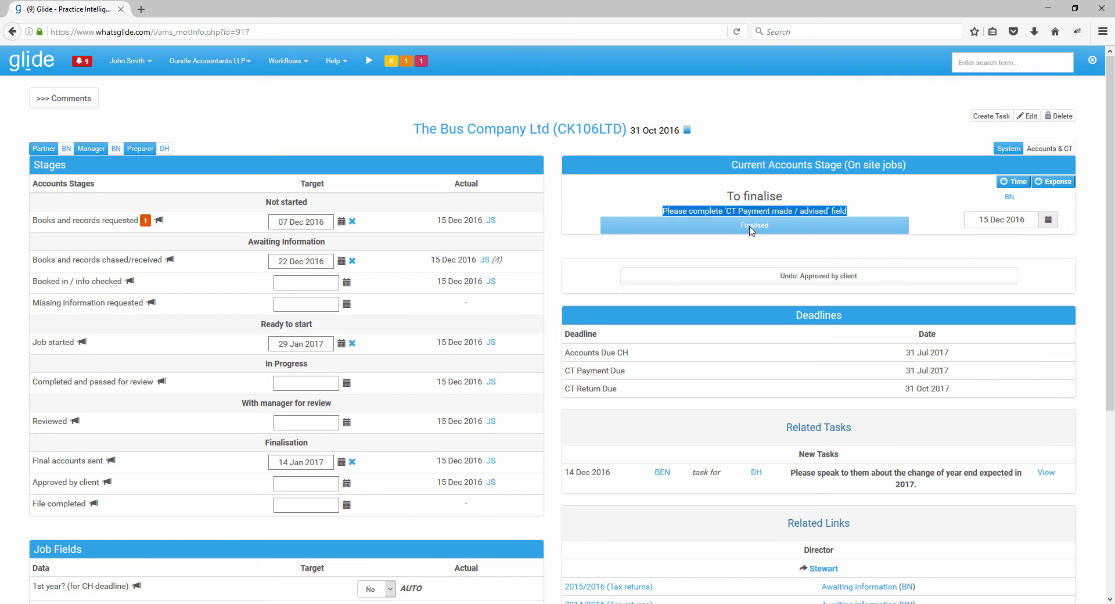
left_click(750, 230)
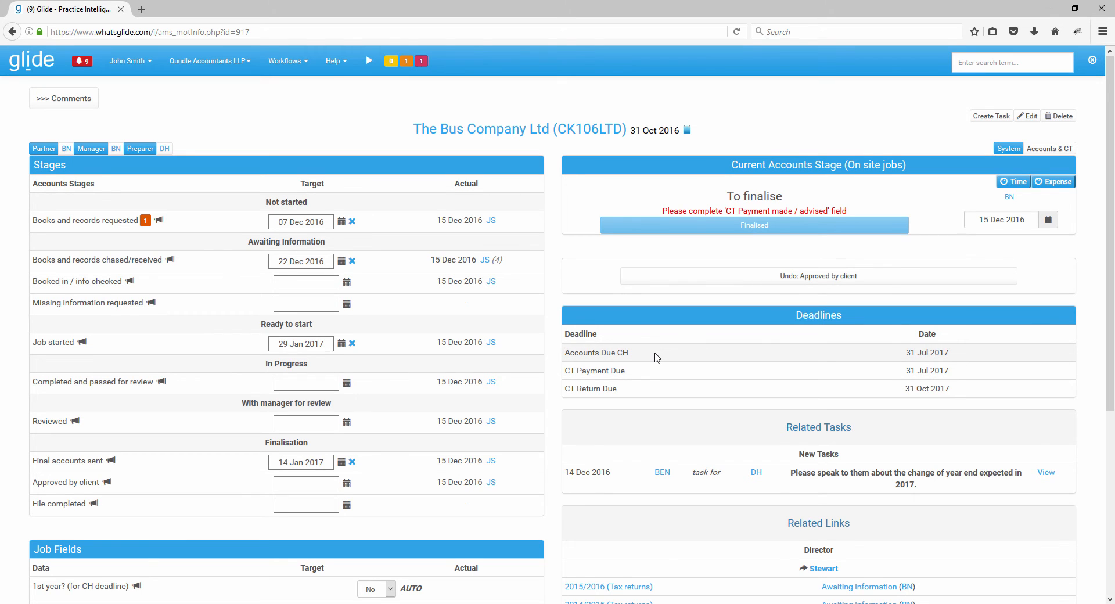
- Set the Accounts submitted to CH date in the job fields to 14 Dec 2016
scroll(657, 357, "down", 2)
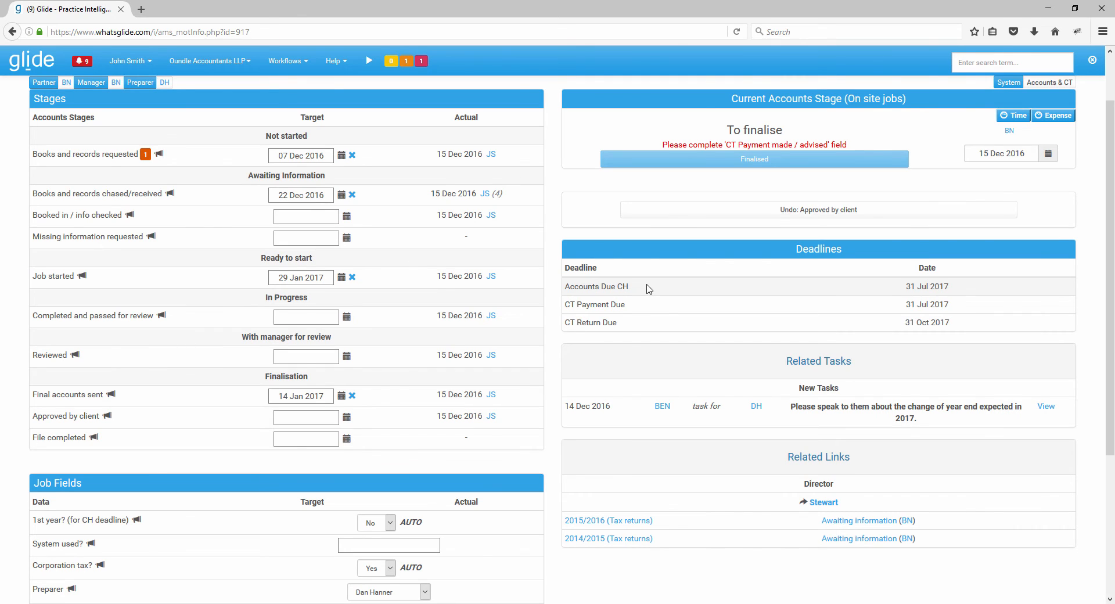
scroll(648, 288, "down", 2)
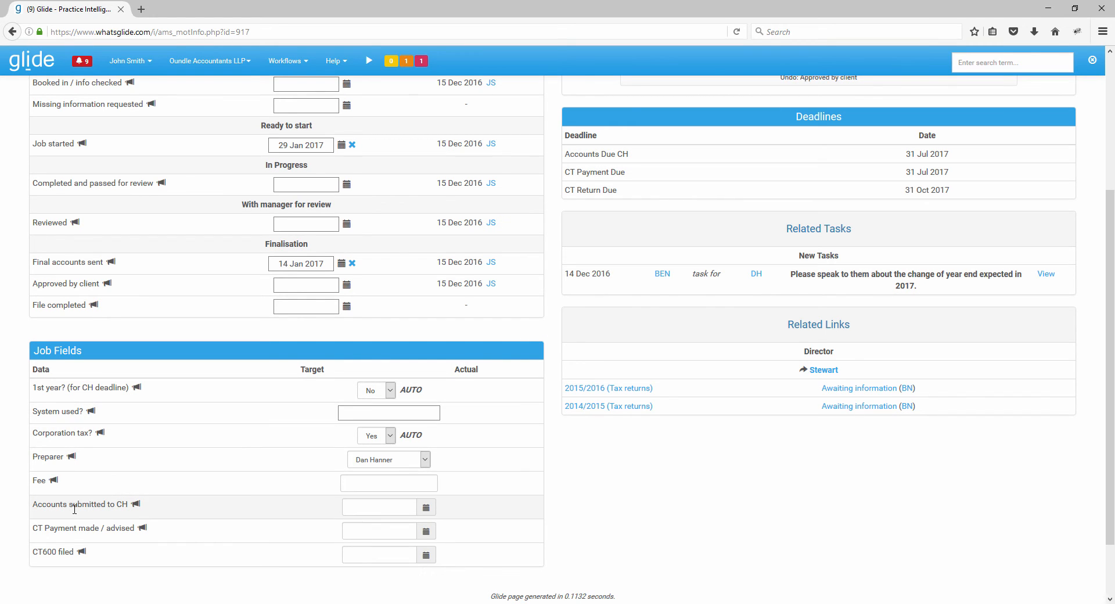
left_click(426, 508)
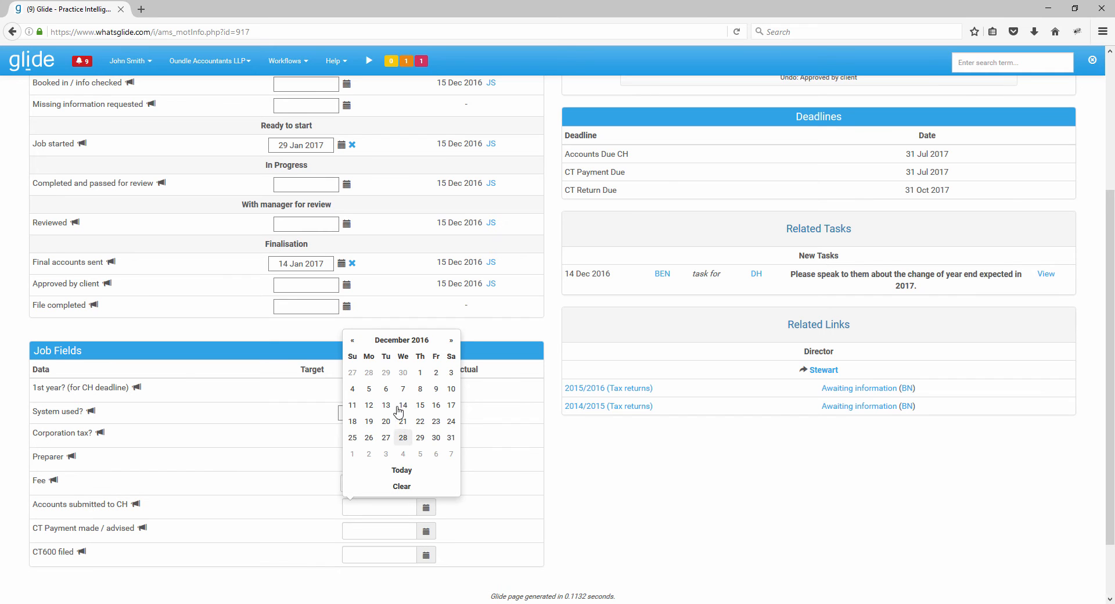
left_click(403, 405)
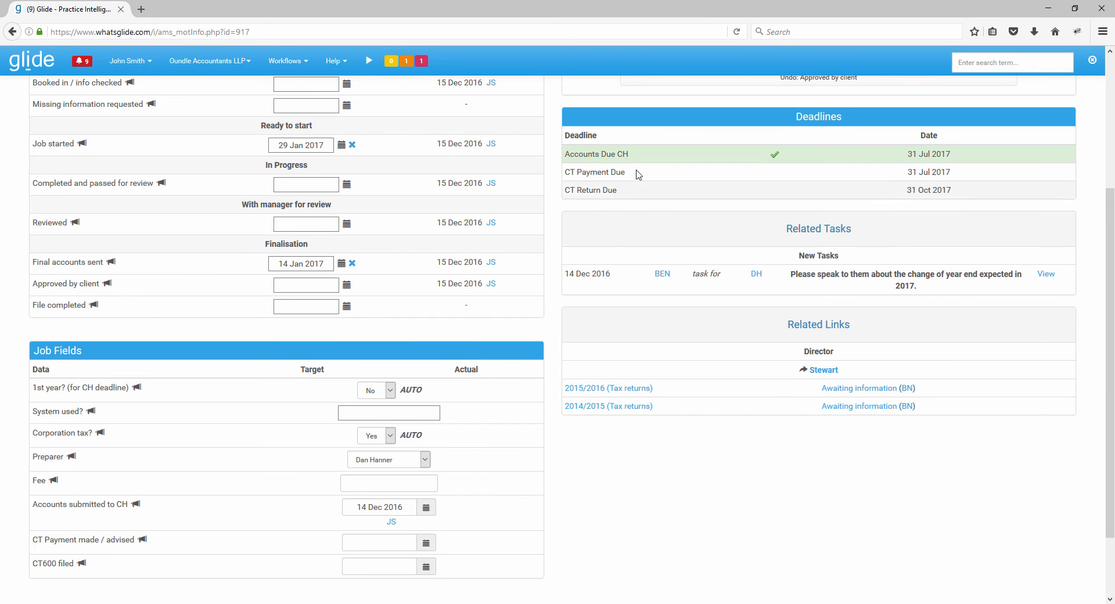
- Set the CT Payment made / advised date to 21 Dec 2016 and the CT600 filed date to 13 Dec 2016
scroll(522, 385, "down", 2)
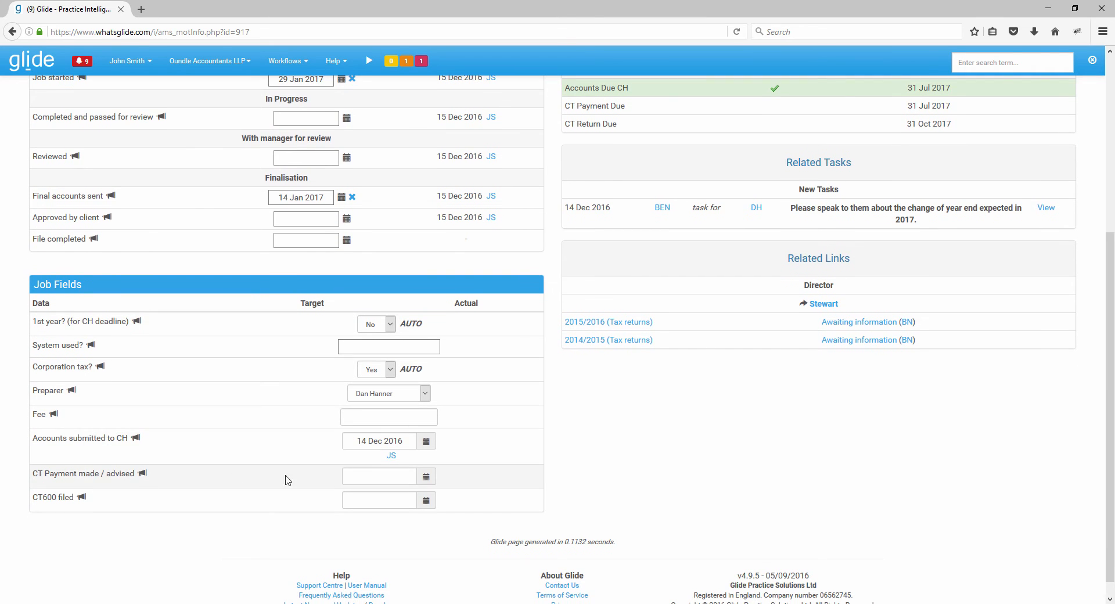
left_click(426, 477)
left_click(405, 392)
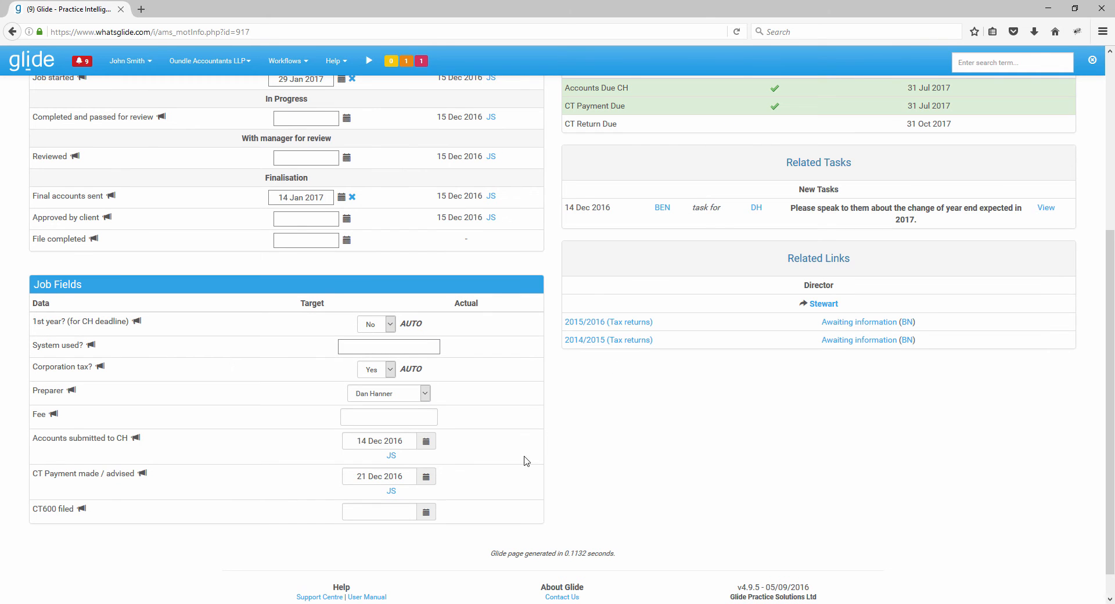
left_click(426, 511)
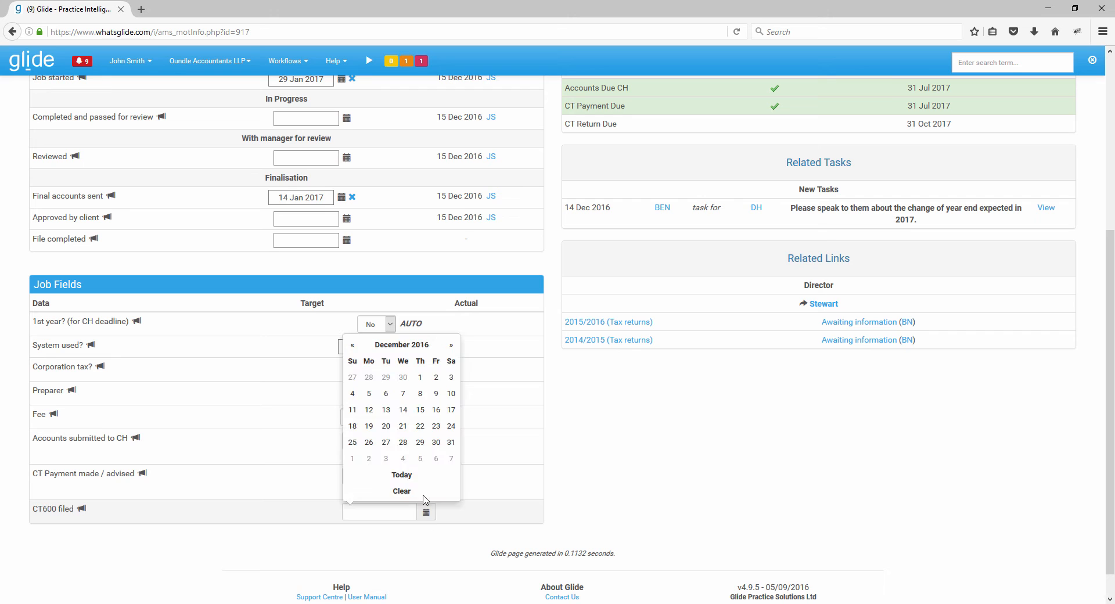
left_click(385, 409)
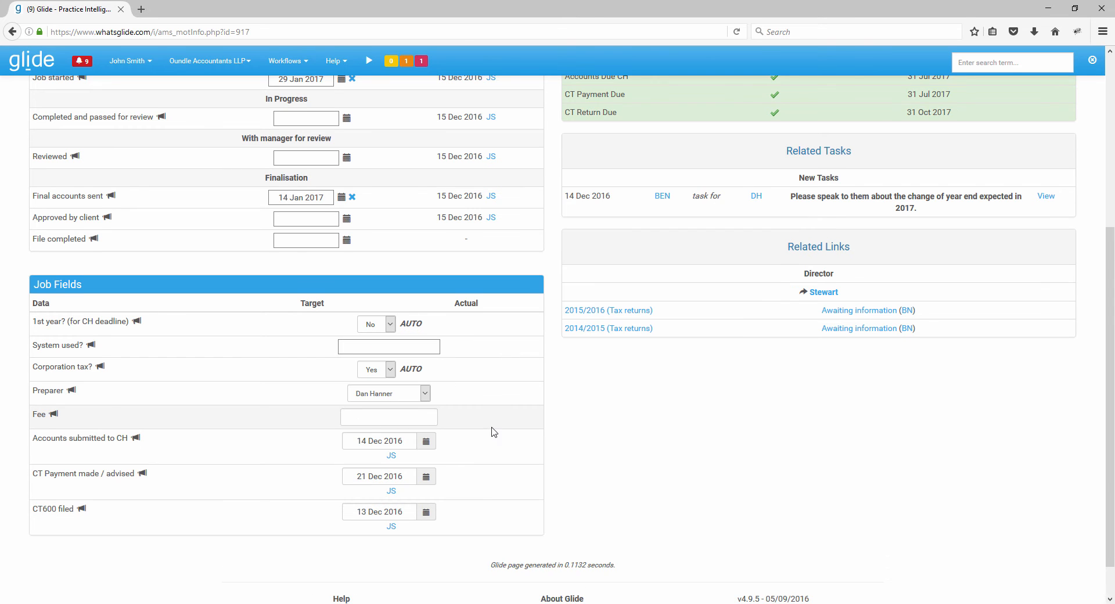
- Mark the accounts job as finalised and look over its job fields
scroll(494, 432, "up", 5)
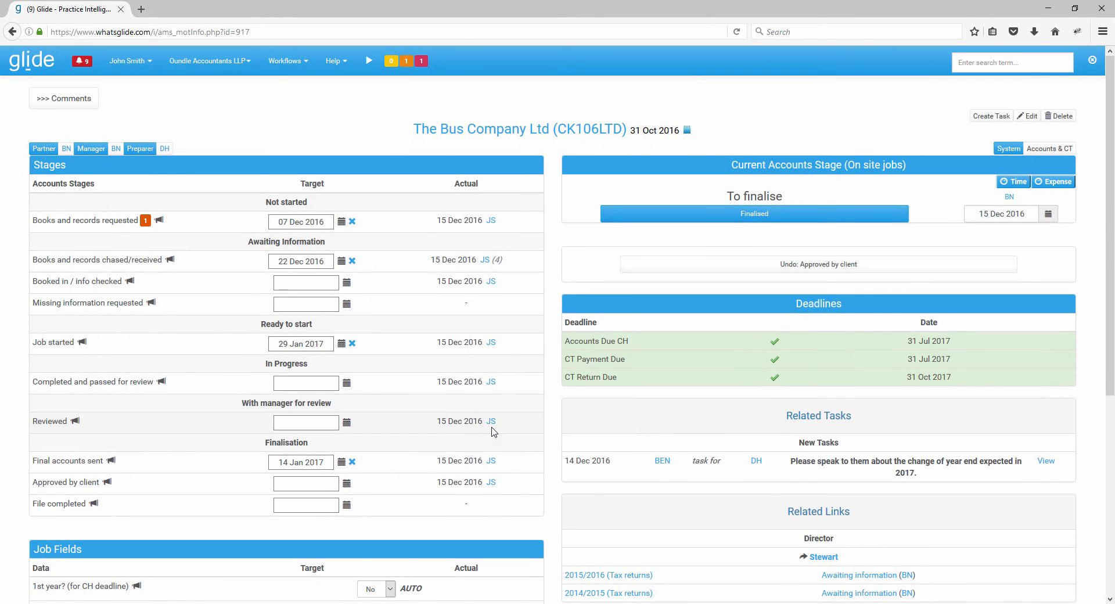
left_click(748, 215)
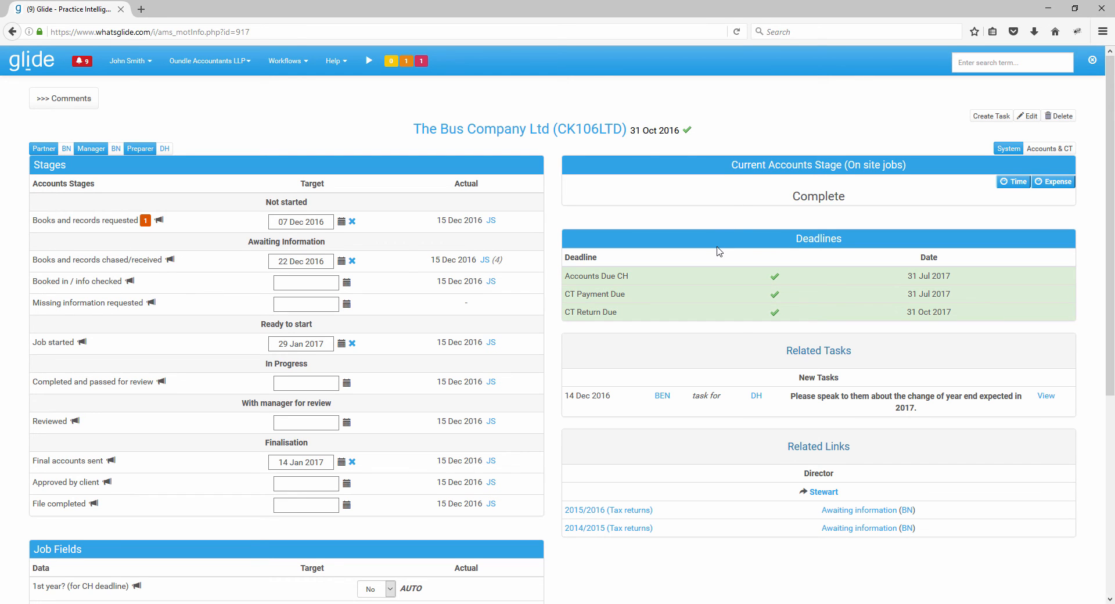
scroll(718, 251, "down", 5)
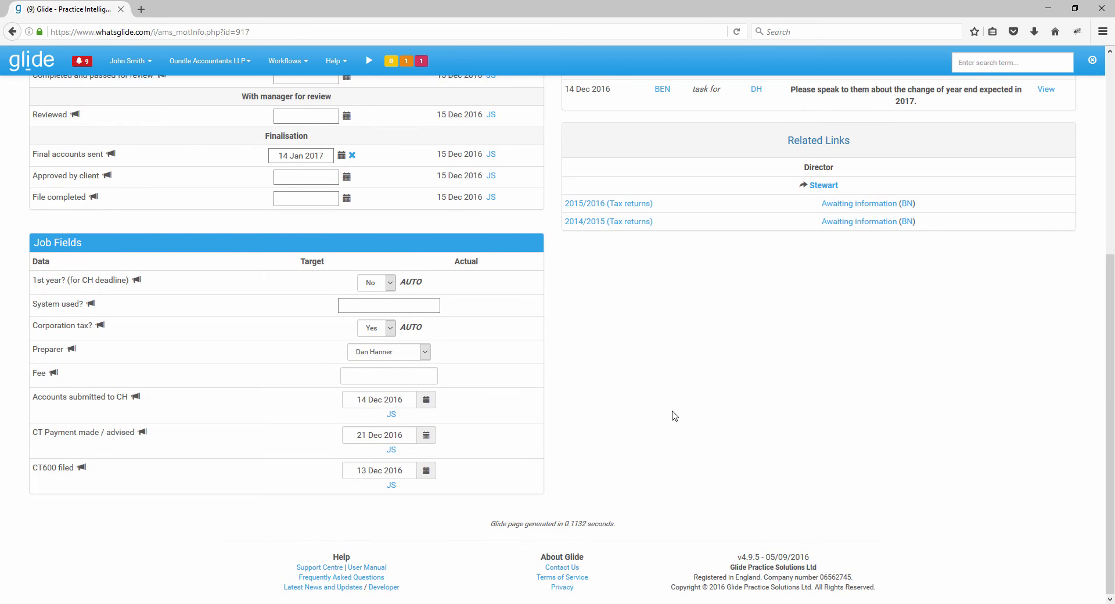
scroll(672, 416, "up", 5)
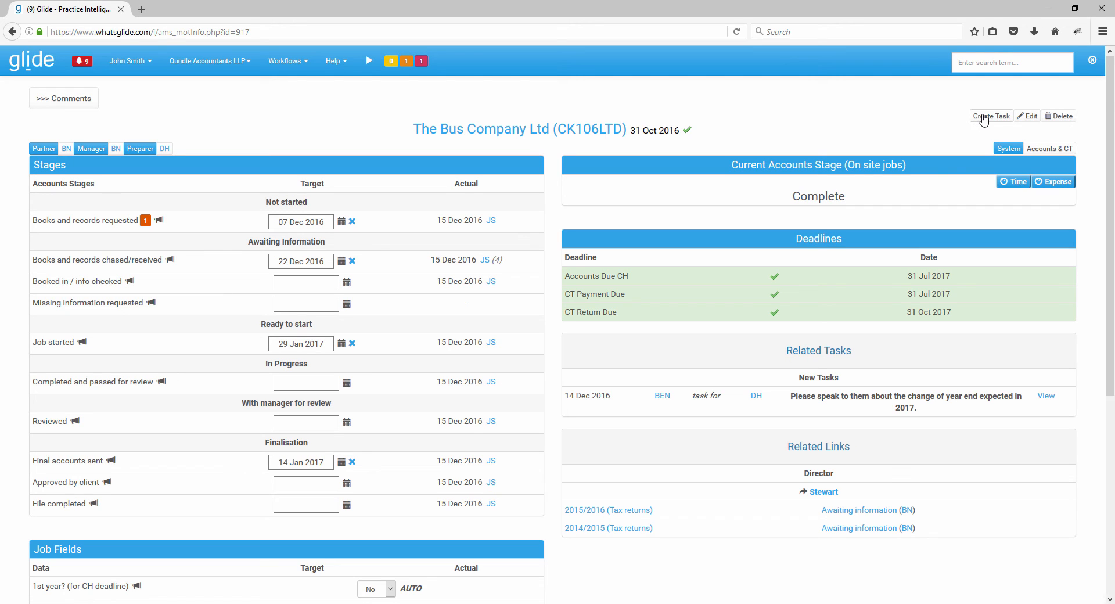
- View the new task form for this job and the director's related 2014/2015 tax return job, returning to the accounts job
left_click(982, 118)
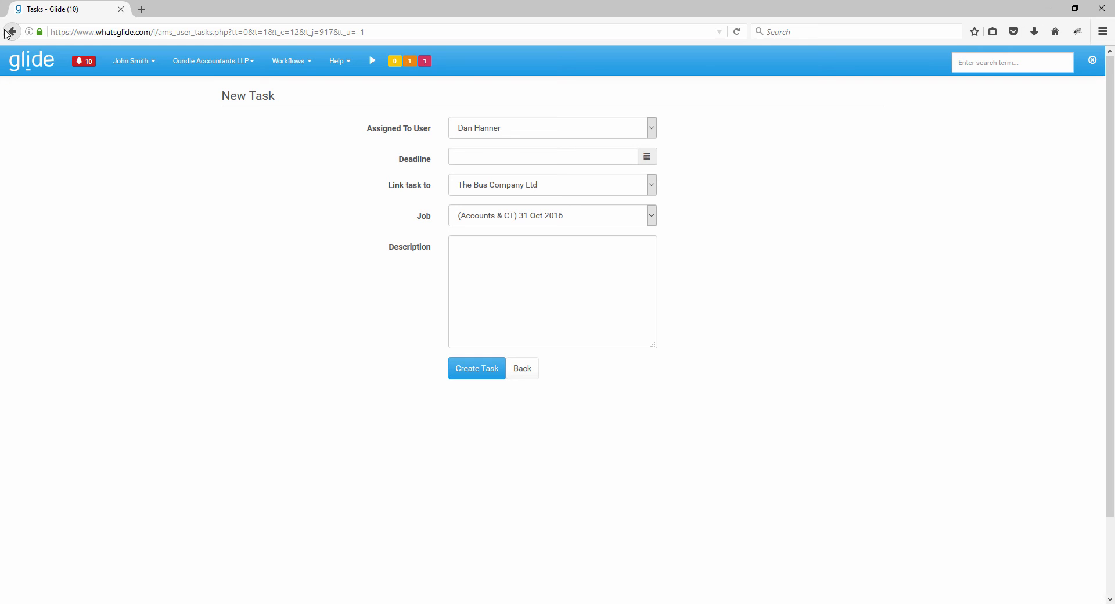
left_click(11, 32)
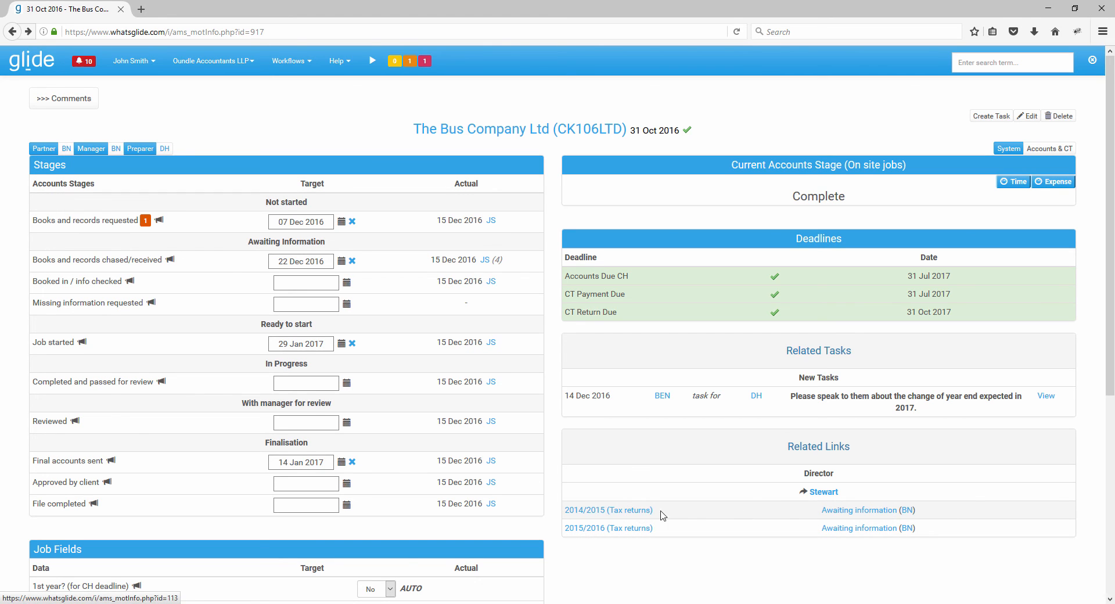
left_click(642, 511)
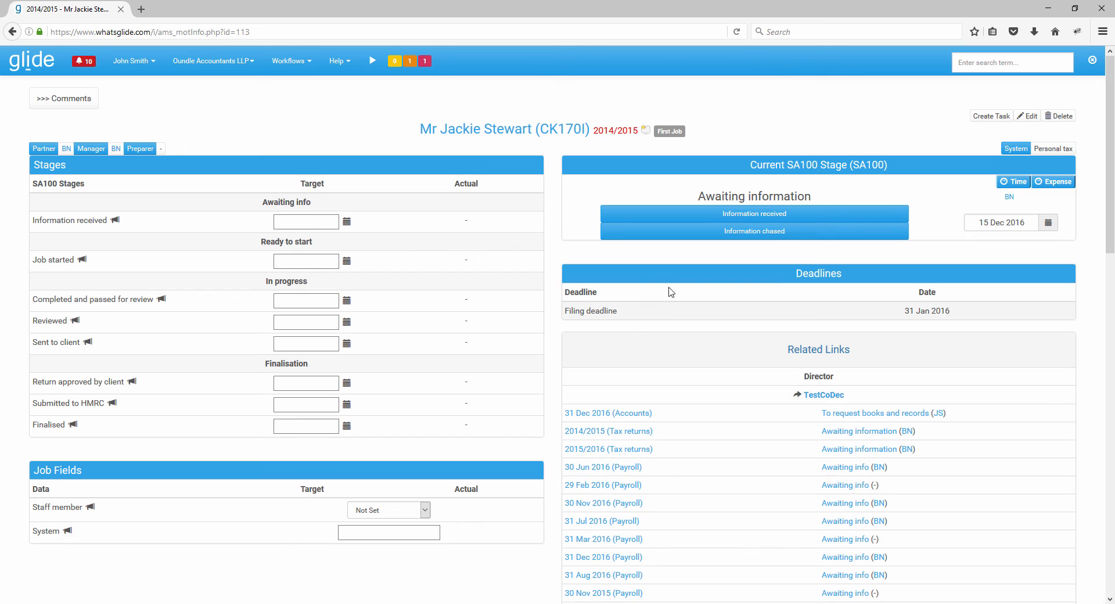
left_click(12, 32)
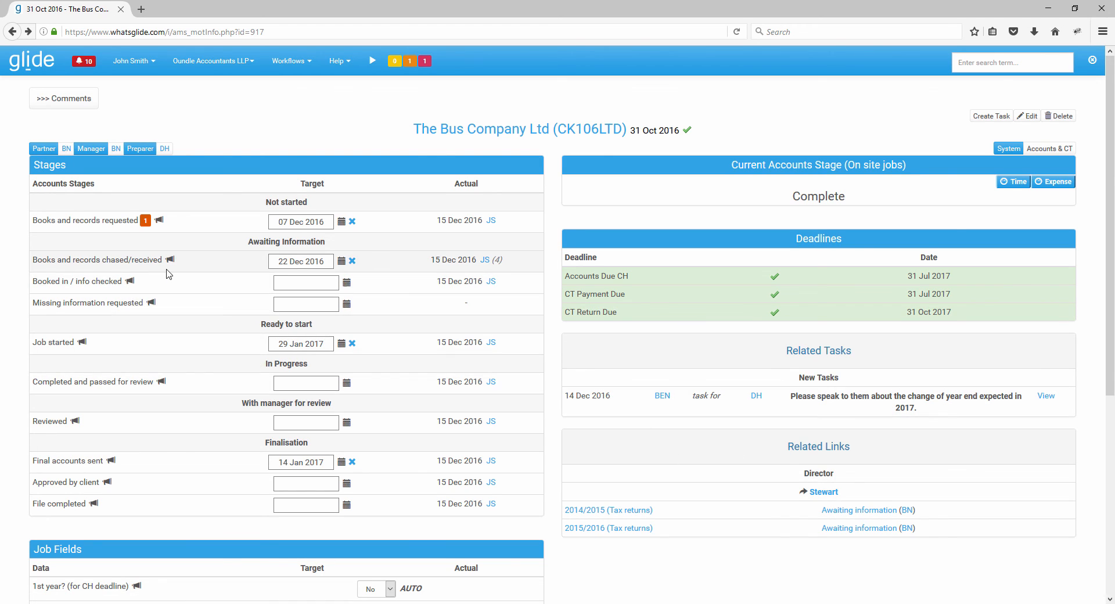
- Add the comment "hi" to the job and view the private notes area
left_click(82, 104)
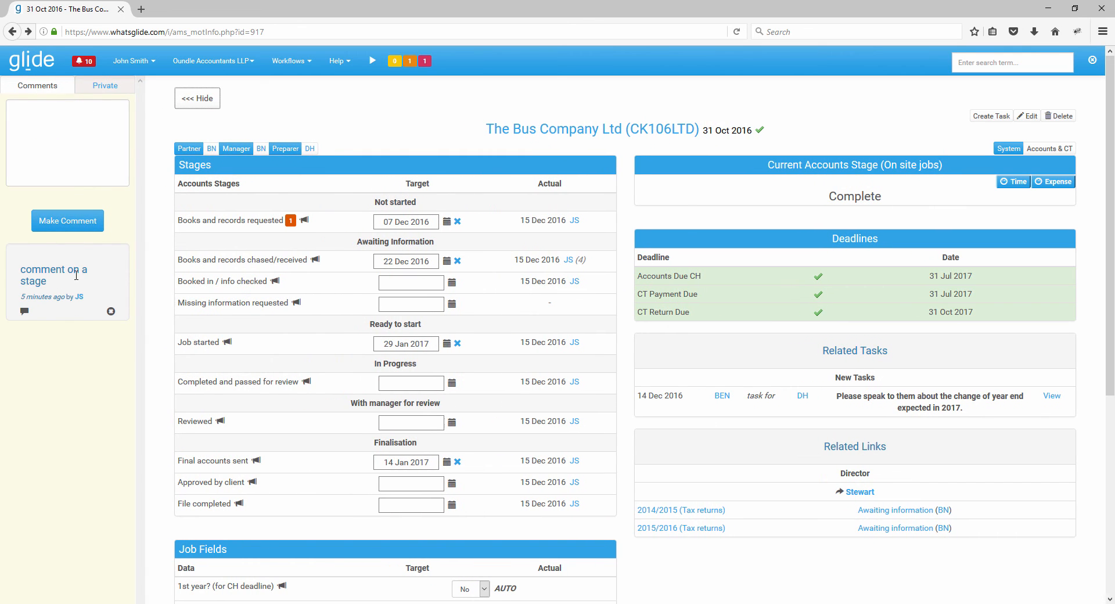
left_click(68, 131)
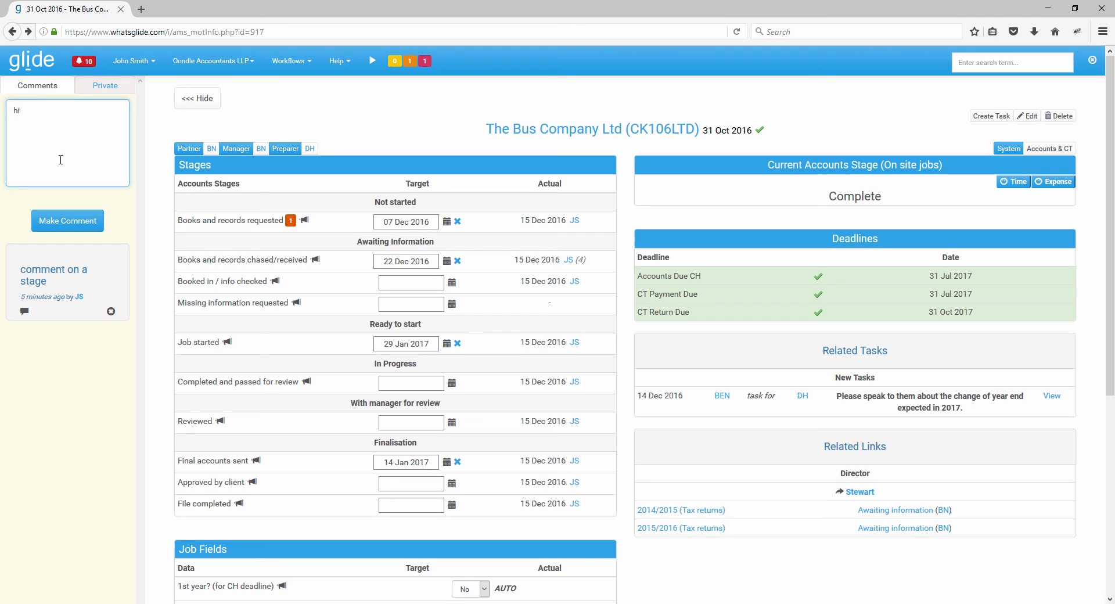
left_click(58, 220)
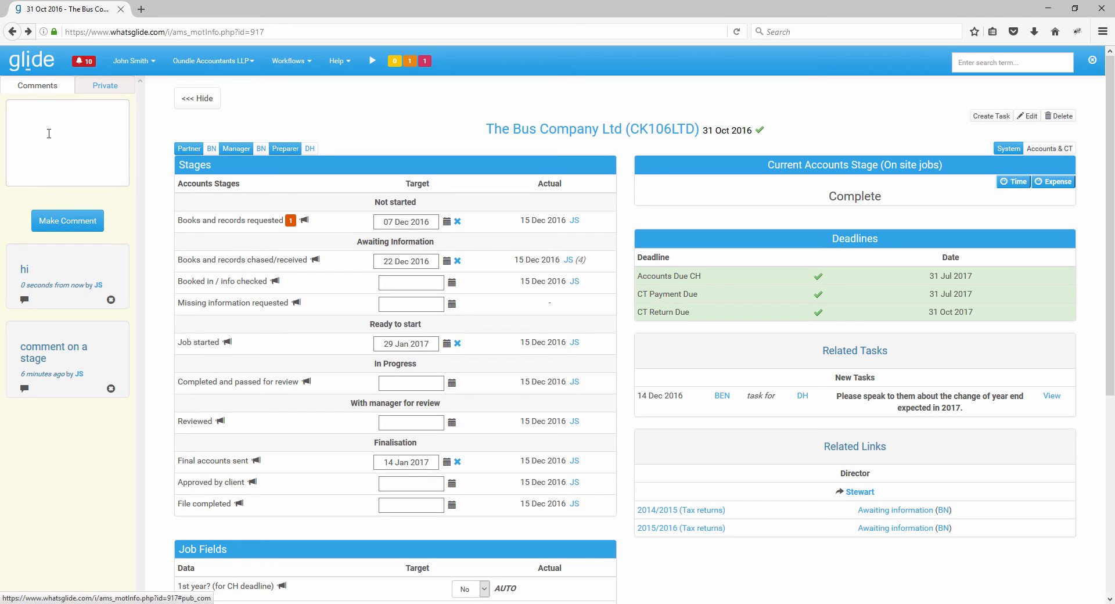
left_click(106, 86)
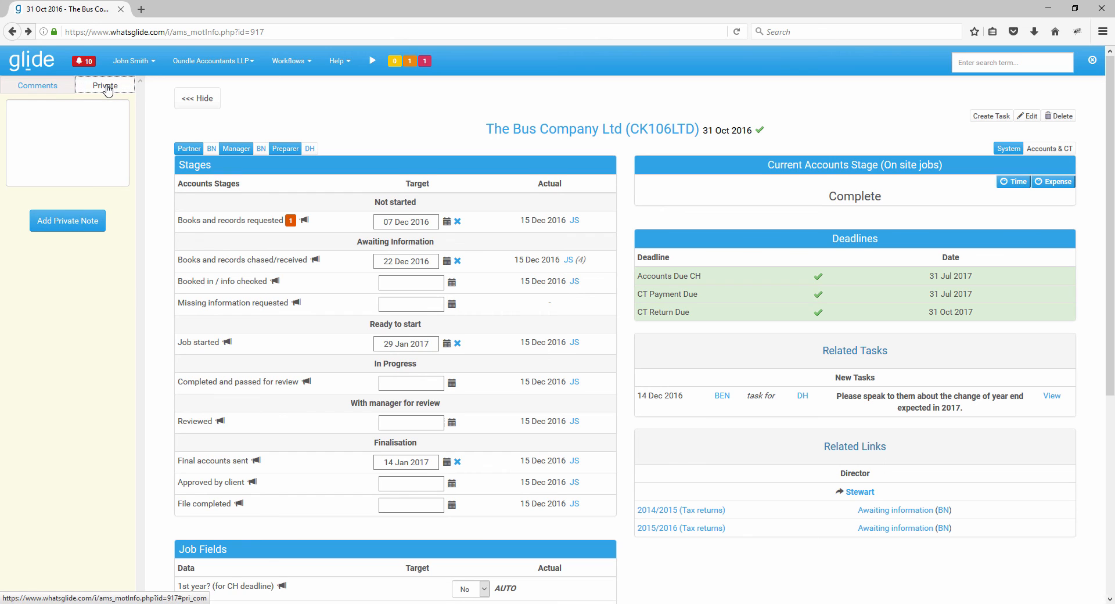
left_click(47, 87)
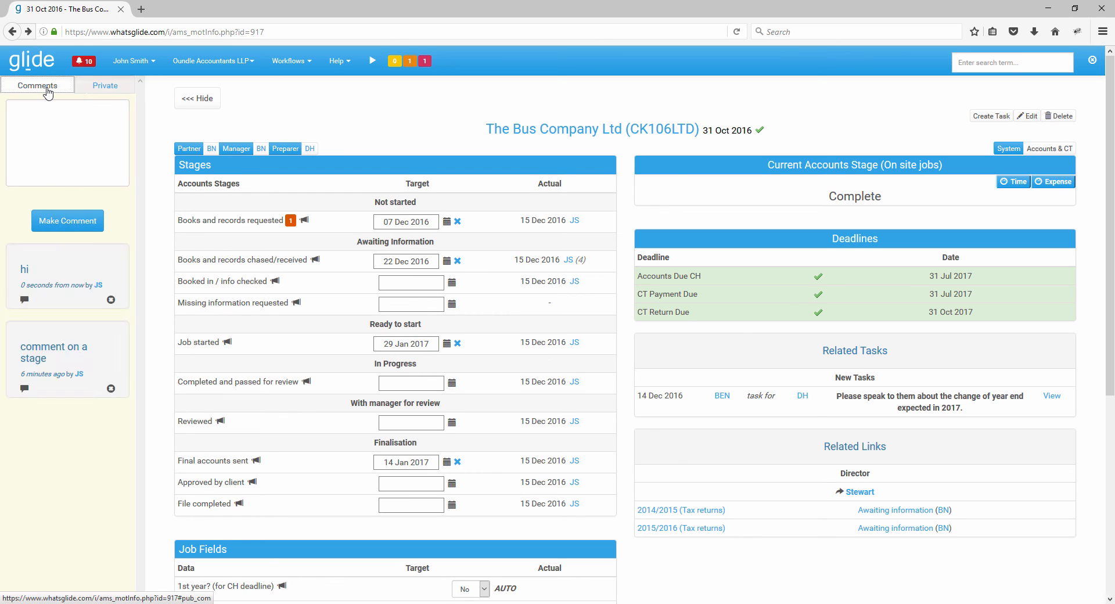
- Reply "hi" to the newest job comment and hide the comments
left_click(25, 299)
type("hi")
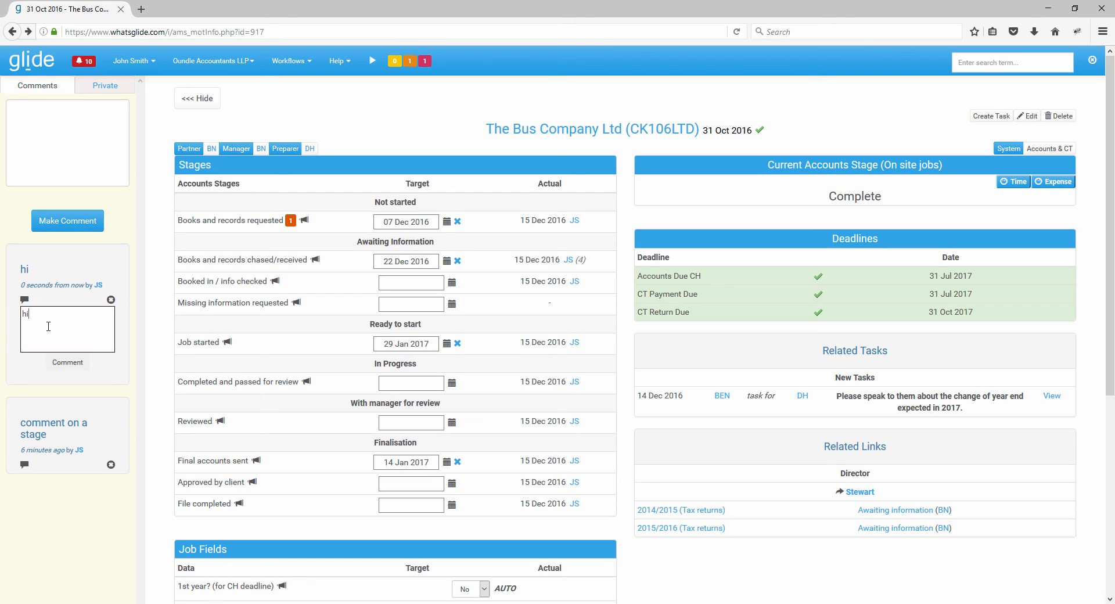
left_click(65, 362)
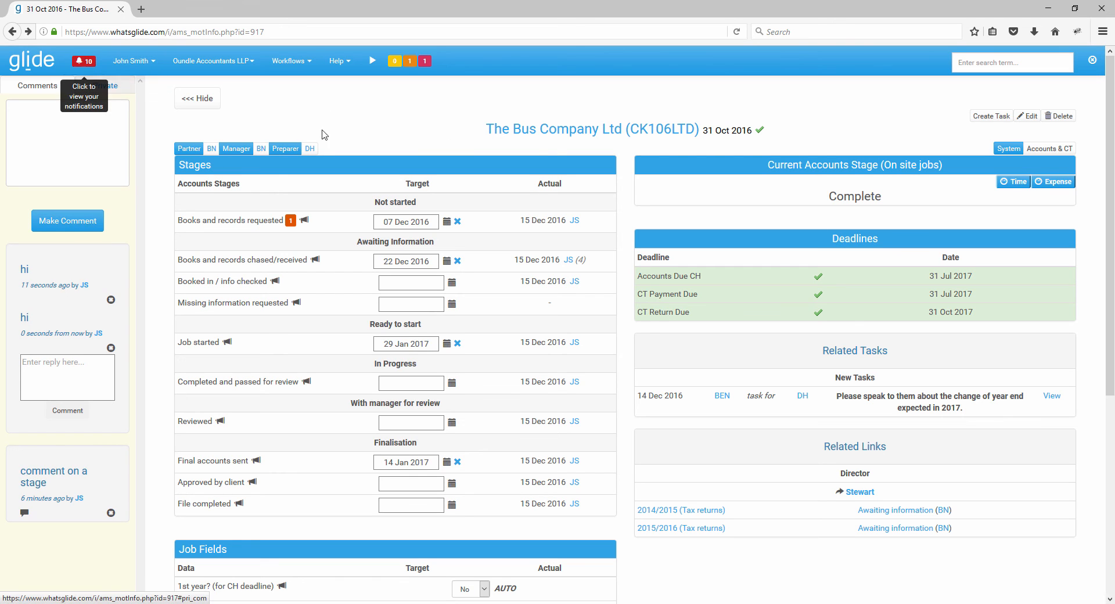
left_click(199, 99)
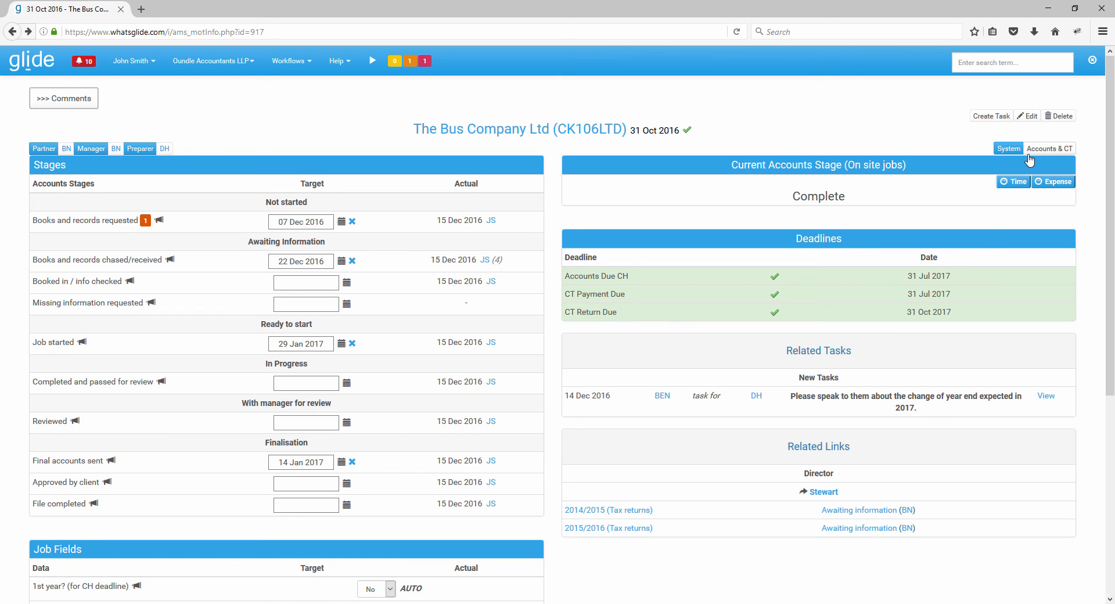
- Try to edit the accounts job
left_click(1026, 118)
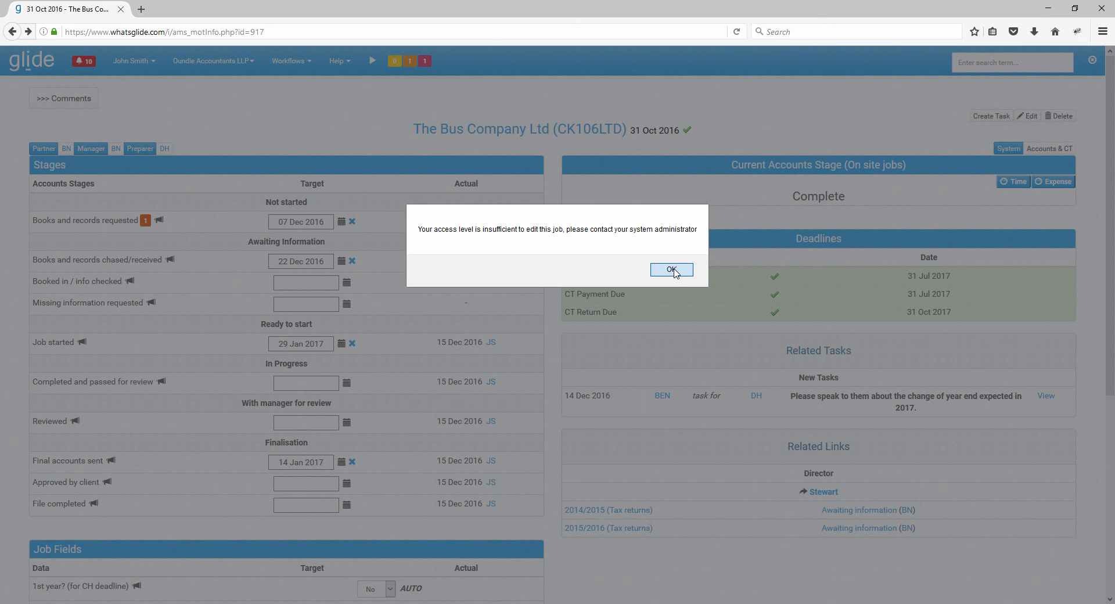
left_click(672, 268)
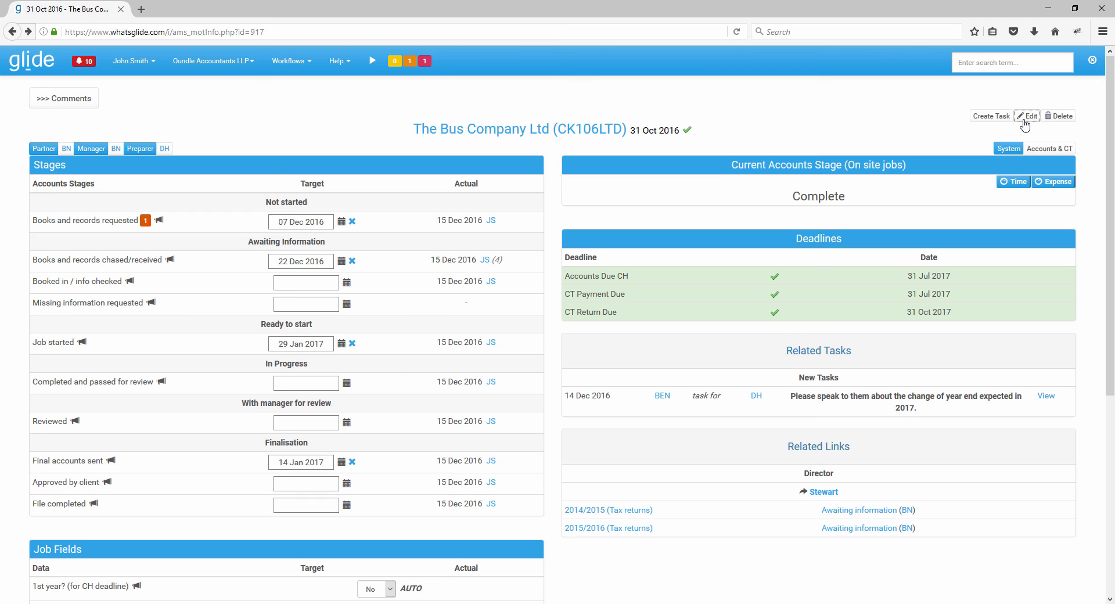